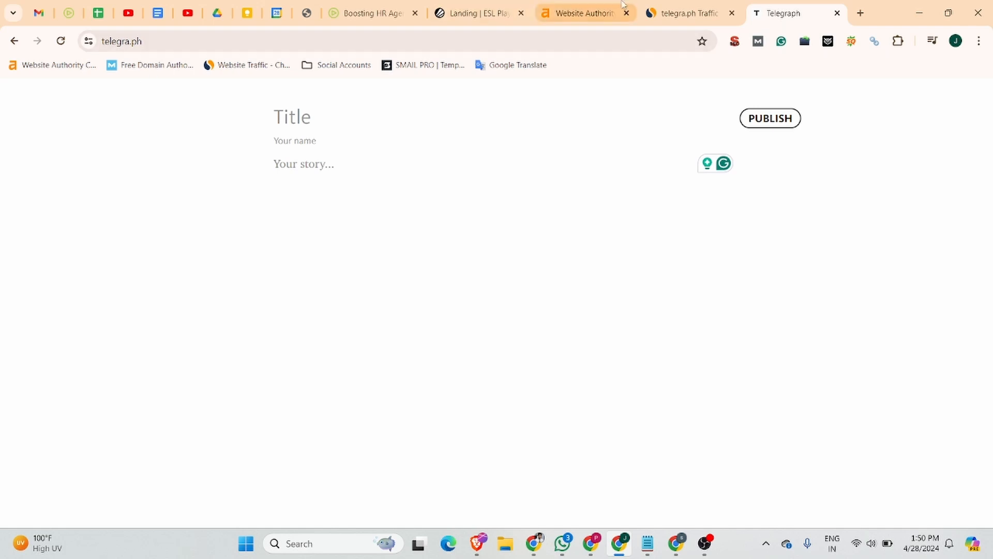
Review telegra.ph's domain rating on Ahrefs and its traffic and audience countries on Similarweb, and return to the blank Telegraph post
click(582, 13)
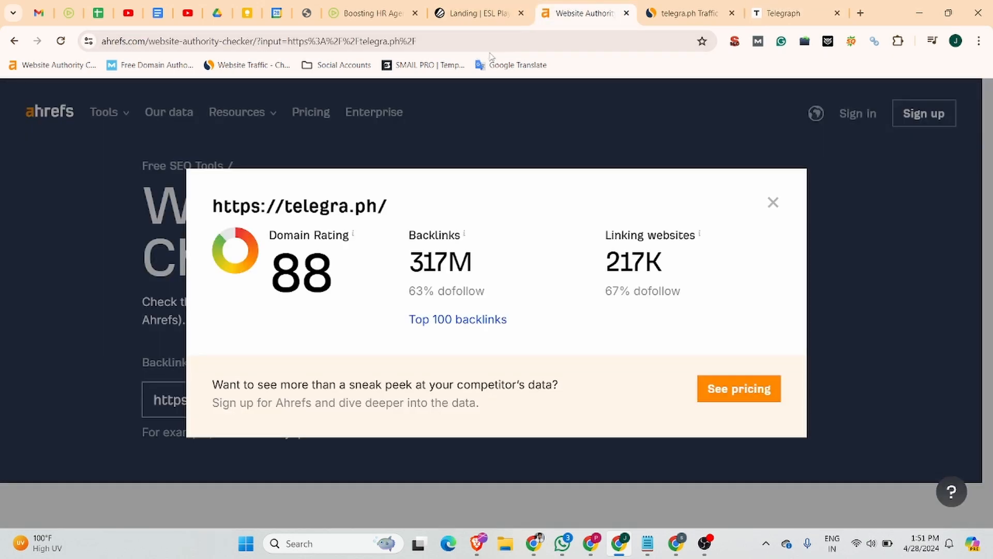
click(688, 13)
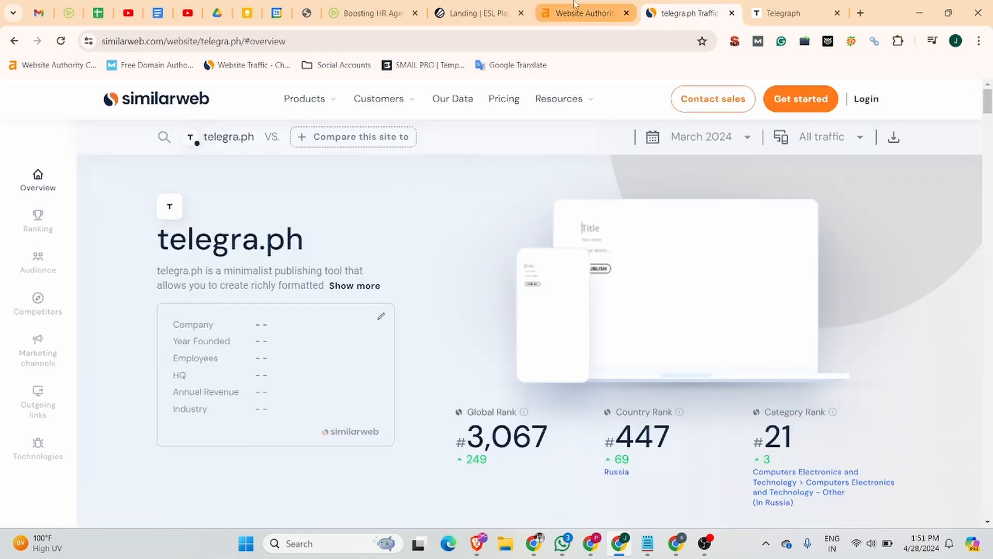
scroll(373, 295, down, 6)
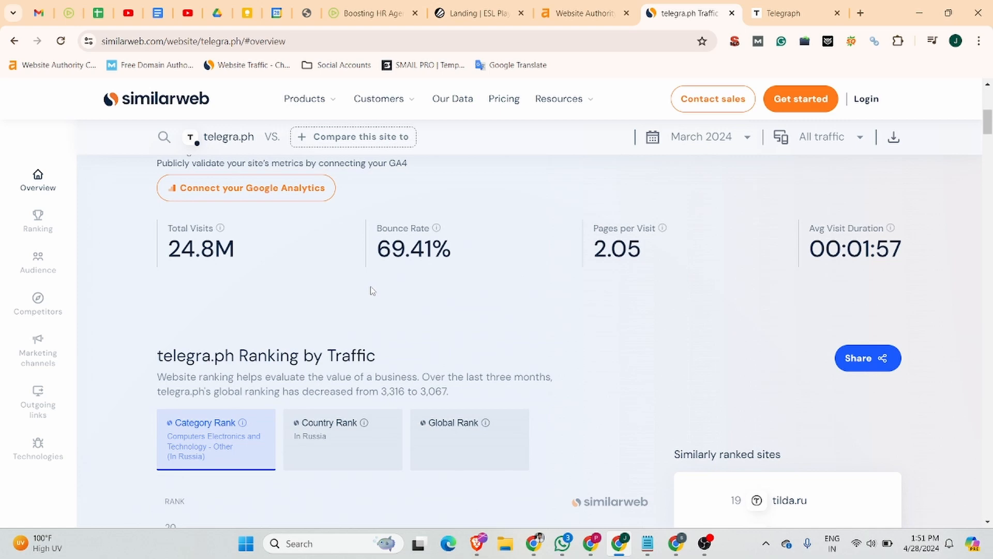
scroll(371, 290, down, 15)
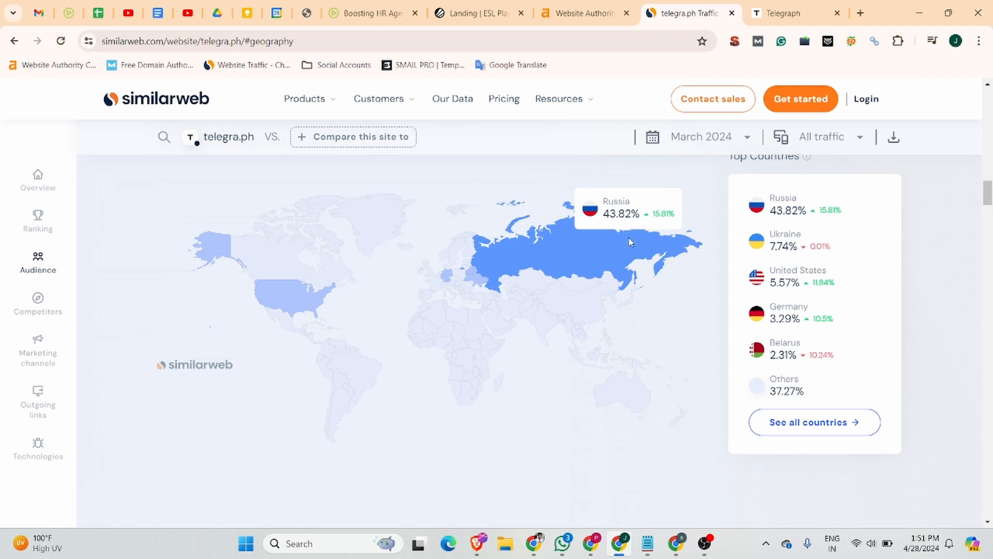
click(769, 12)
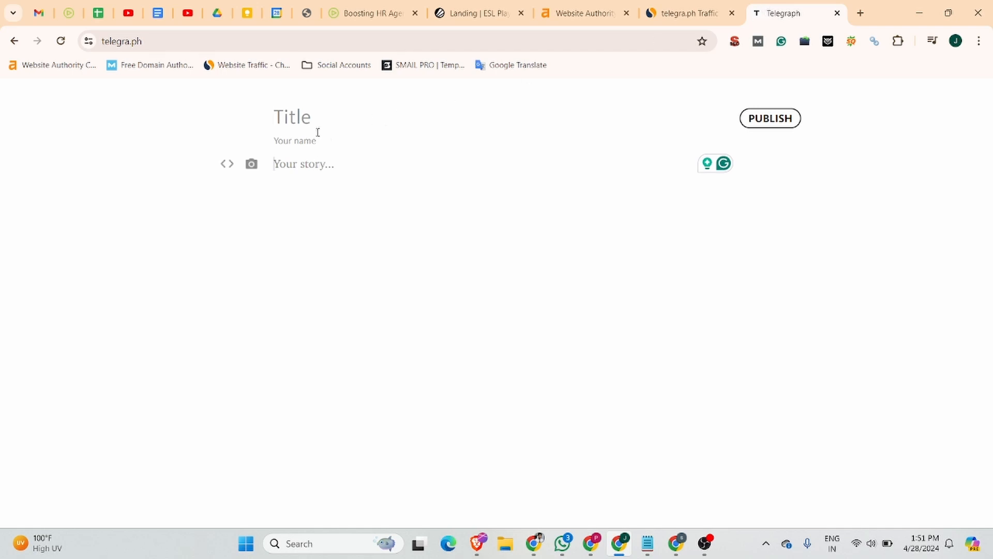
Accept all cookies on the Jobma article about boosting HR agency visibility and skim through its content
click(362, 12)
scroll(233, 149, up, 20)
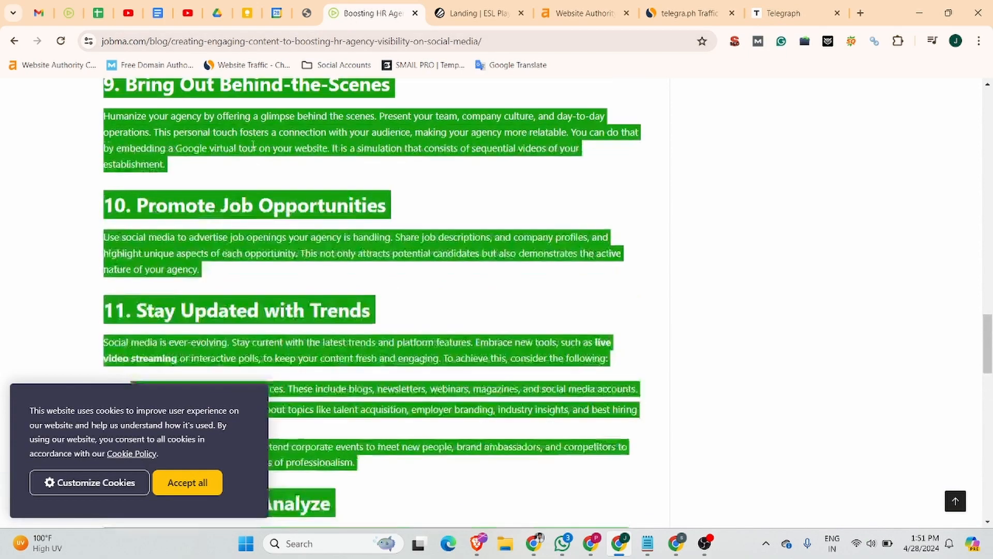
scroll(228, 209, down, 5)
scroll(228, 209, up, 10)
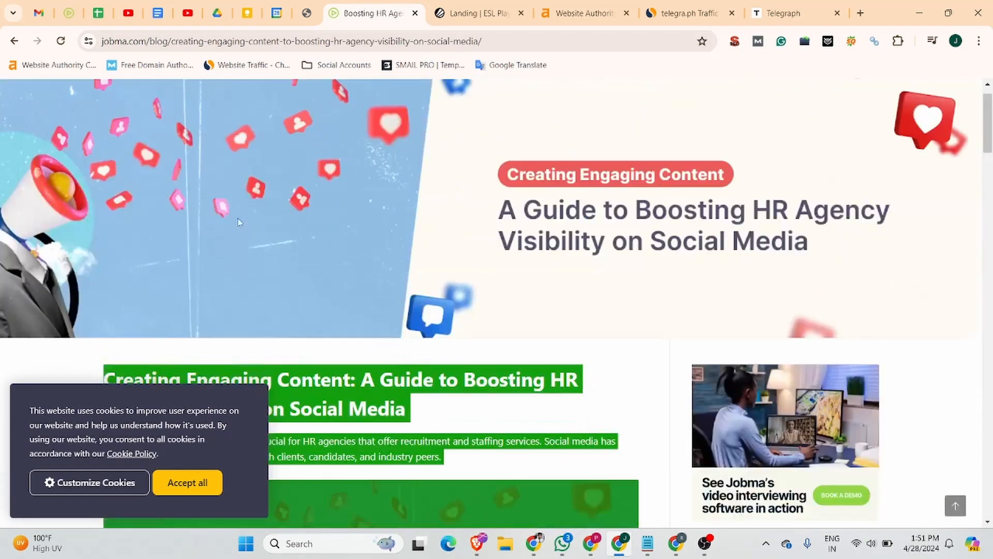
click(187, 483)
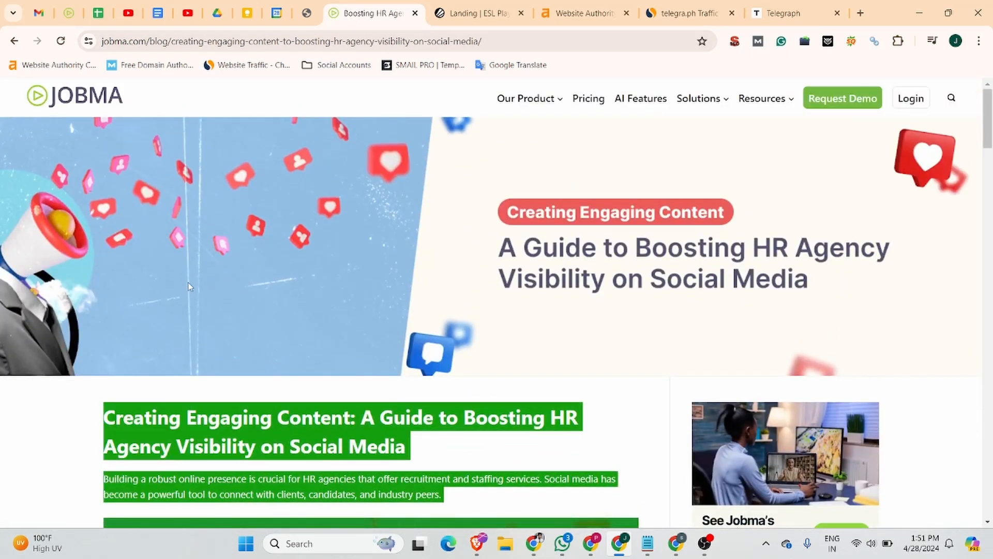
scroll(198, 261, down, 4)
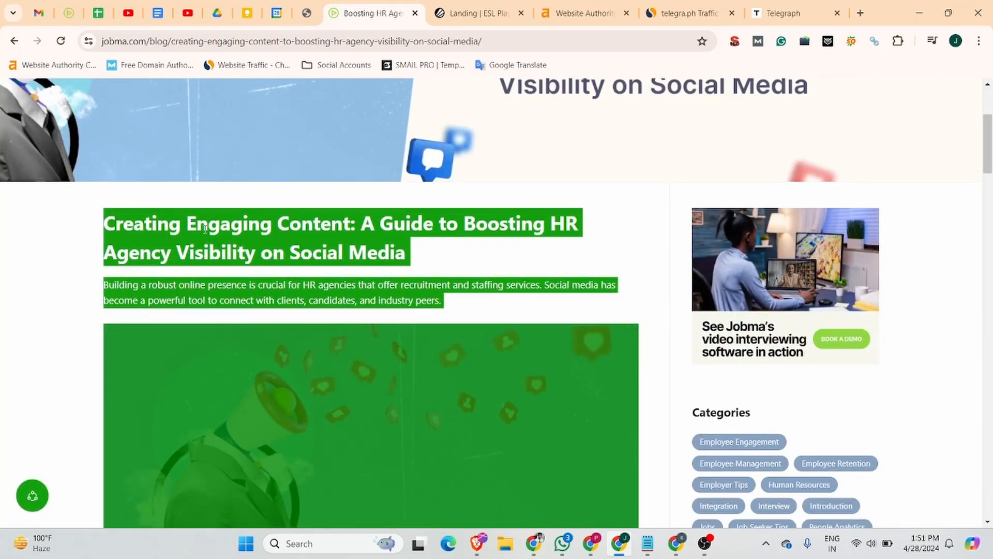
scroll(205, 230, down, 20)
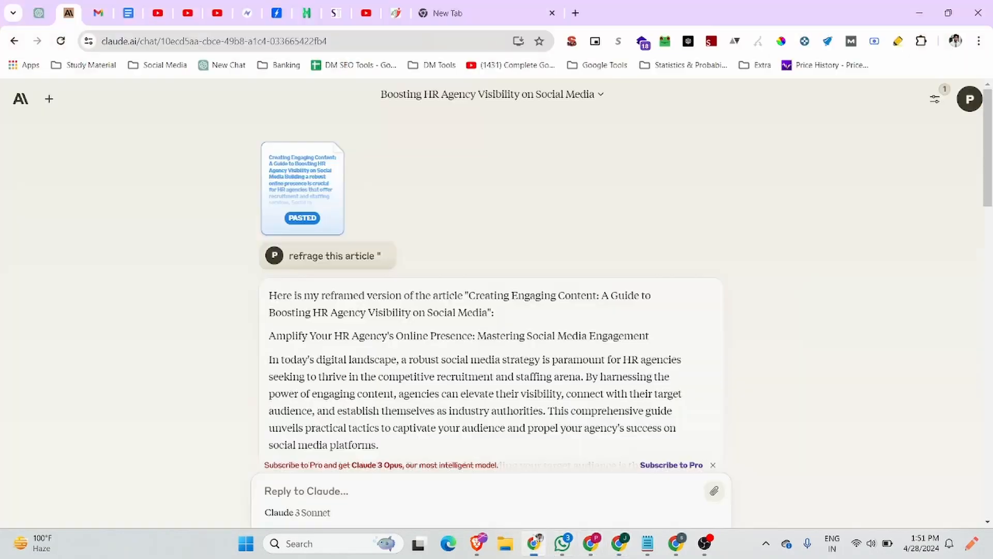
Switch to Claude and send a new chat with the prompt 'refrage this article "' plus the copied article text
click(534, 543)
click(21, 98)
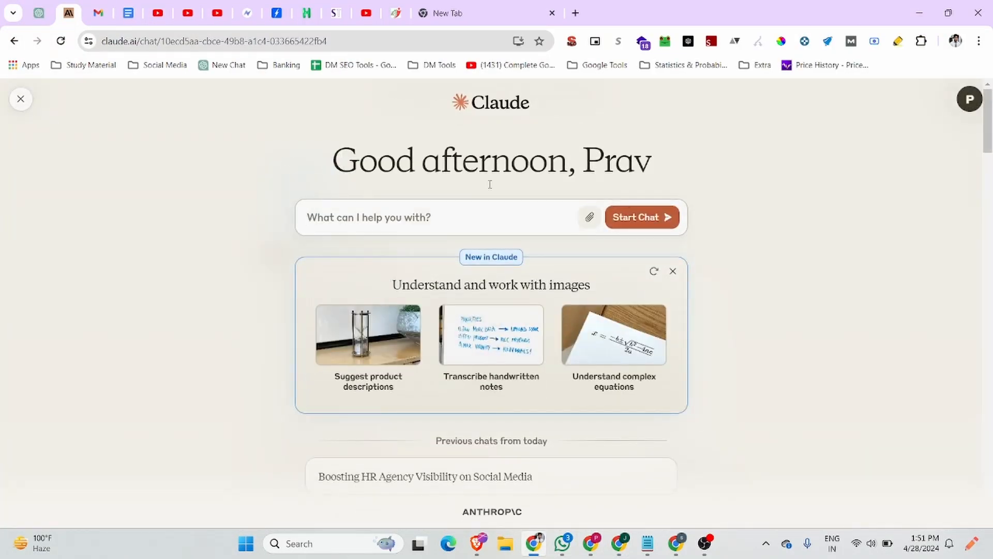
text(refrq)
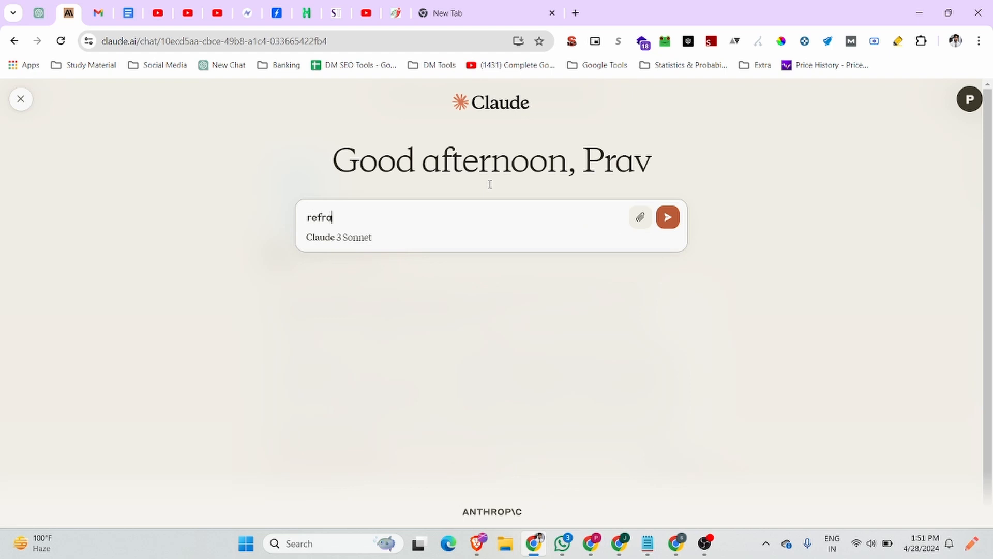
key(BackSpace)
text(age this article ")
key(ctrl+v)
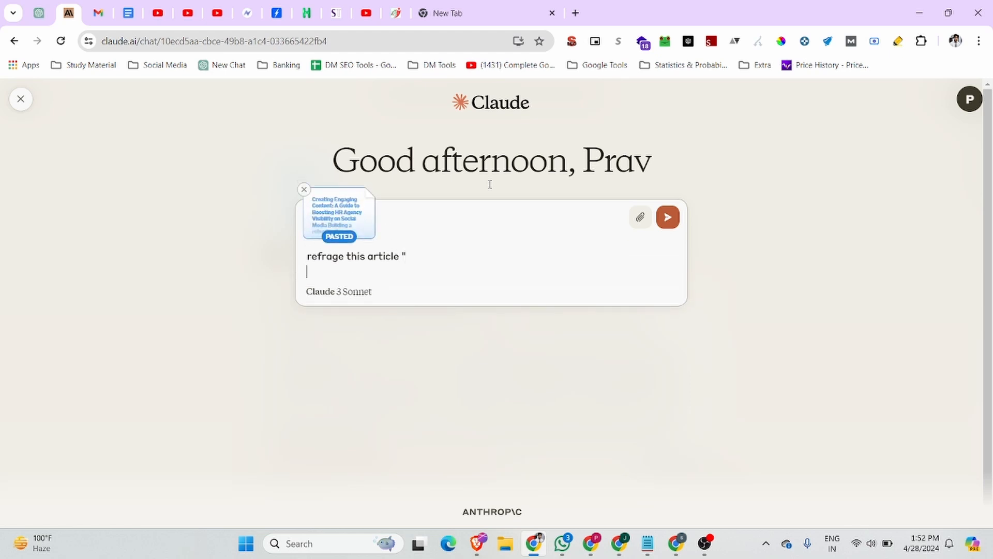
click(671, 219)
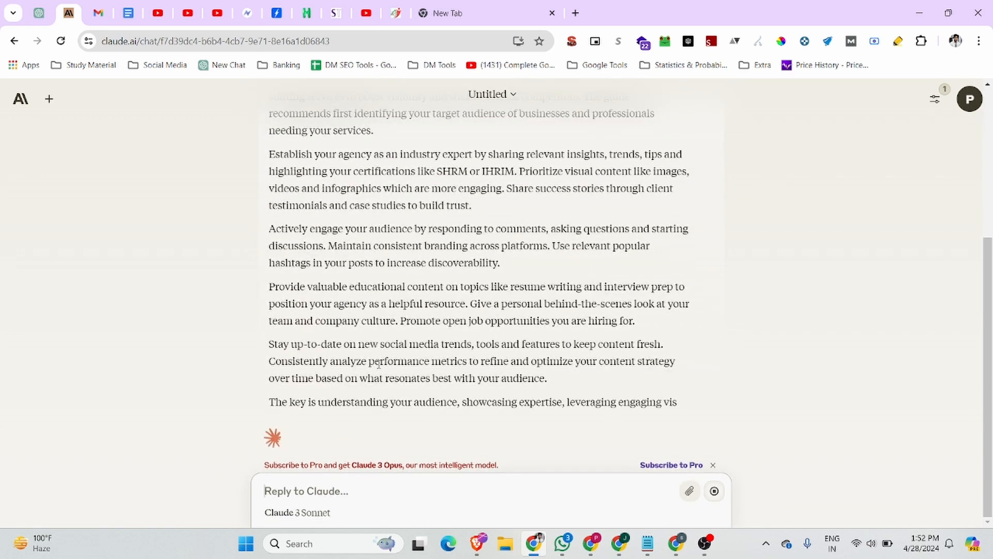
Ask Claude in a follow-up message to also add H2 and H3 headings, and compare both rewritten versions
text(also )
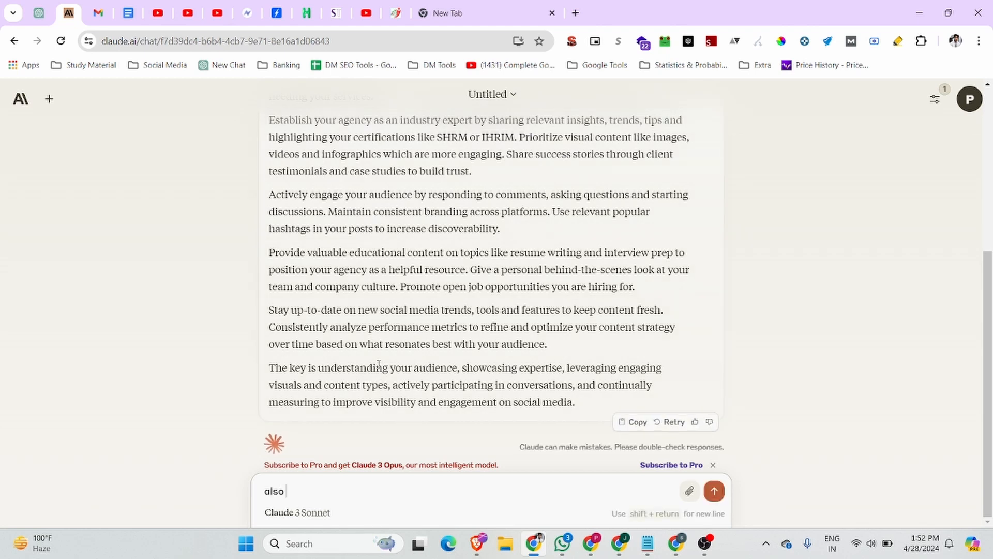
text(ad)
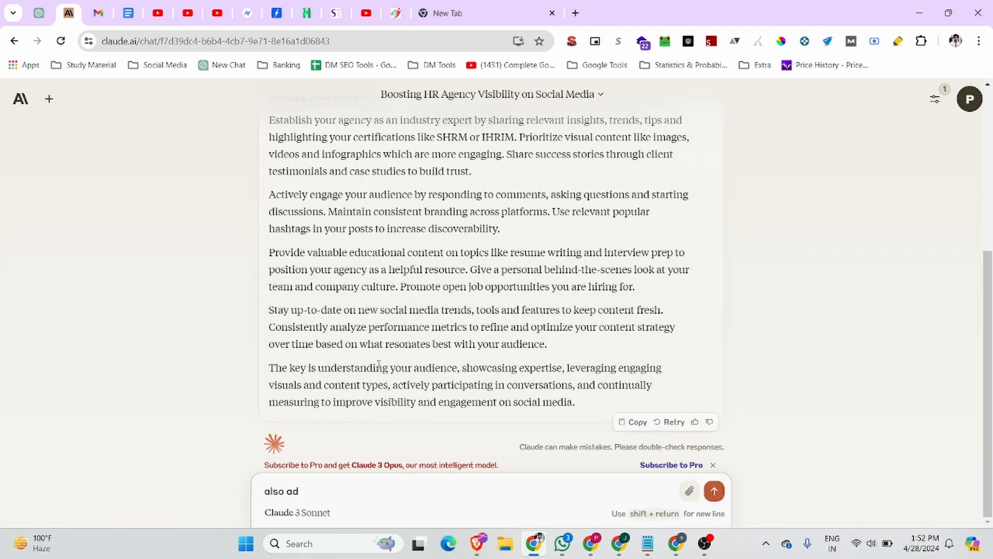
text( H2, h3 headings)
key(Return)
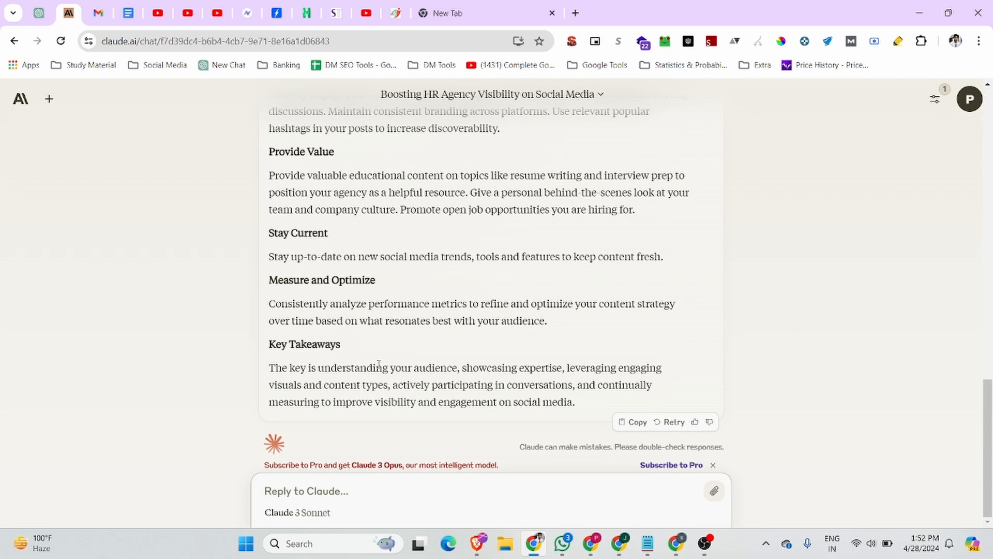
scroll(379, 364, up, 10)
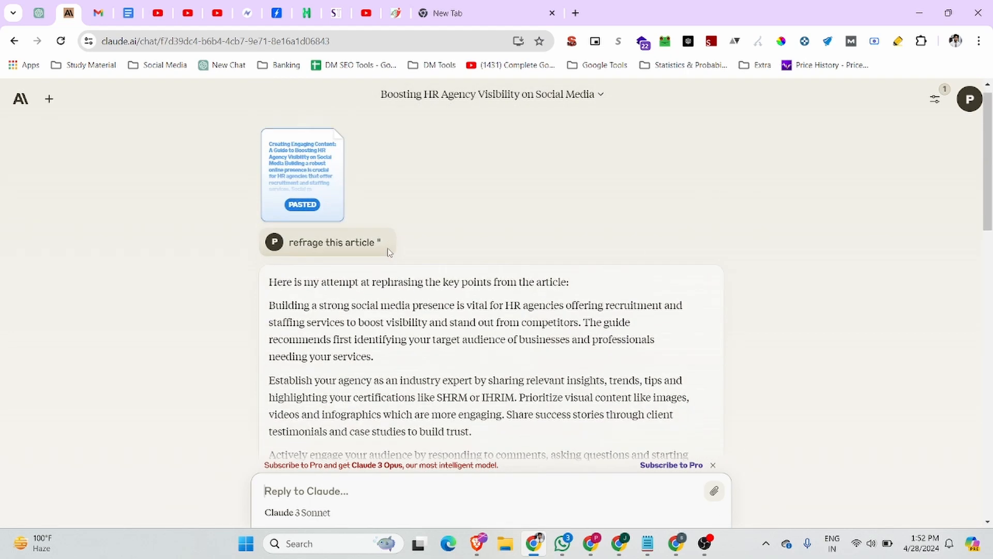
scroll(389, 252, down, 15)
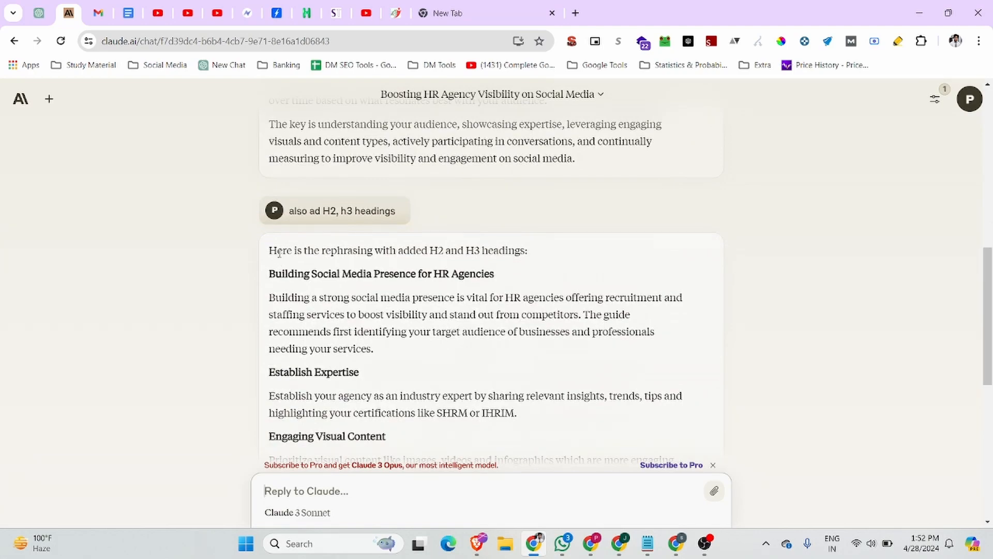
scroll(291, 290, up, 12)
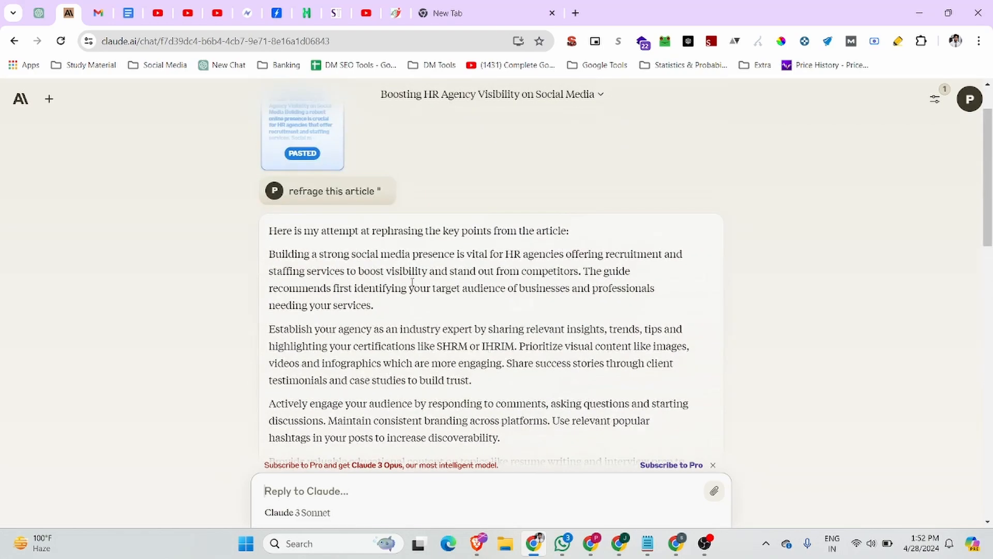
scroll(480, 283, down, 12)
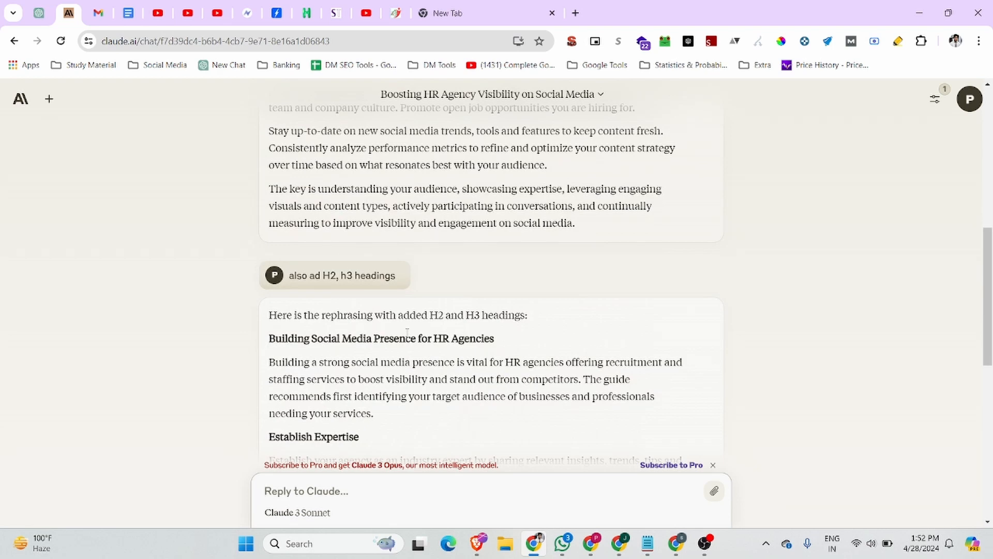
Copy the heading "Creating Engaging Content: A Guide to Boosting HR Agency Visibility on Social Media" from the Jobma article
click(676, 543)
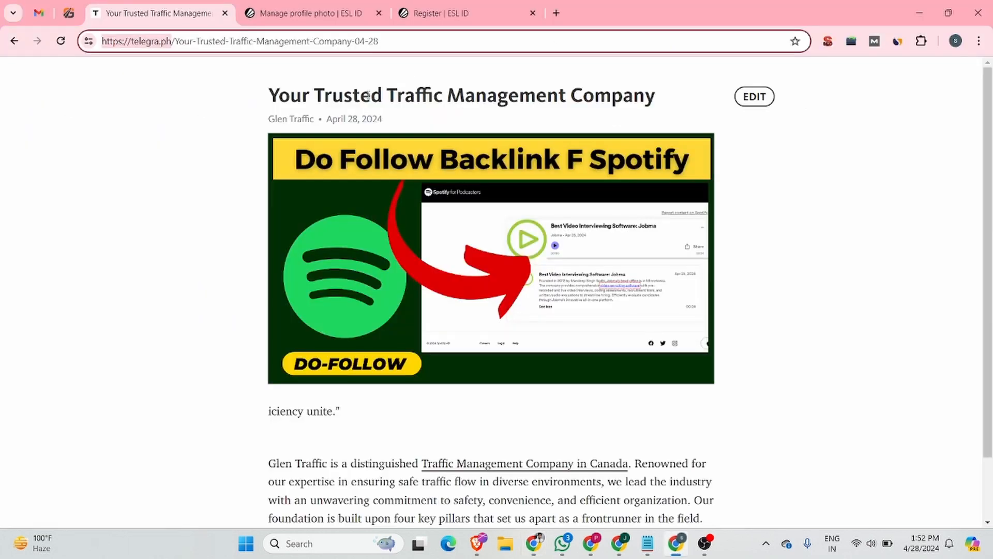
click(623, 544)
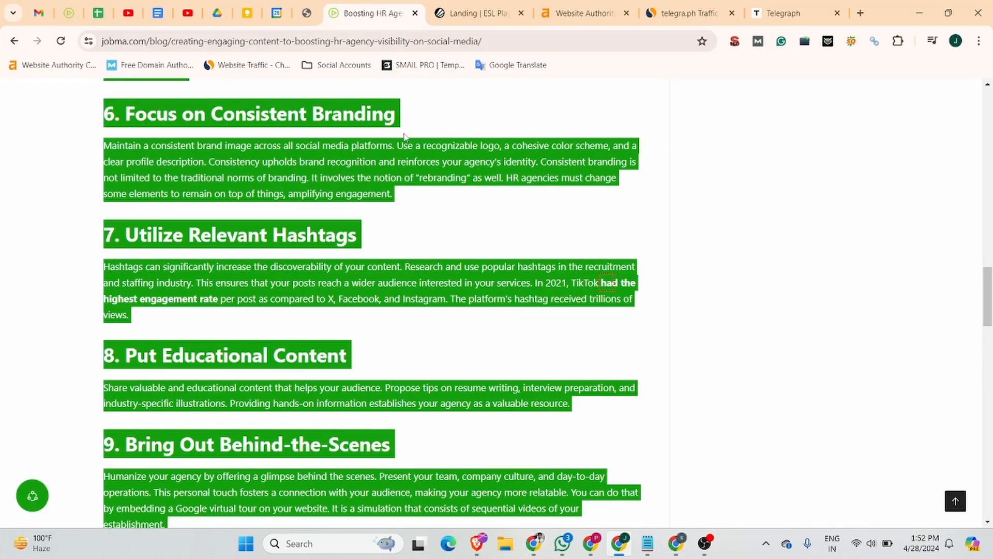
scroll(406, 137, up, 5)
click(768, 9)
click(380, 13)
scroll(325, 328, up, 2)
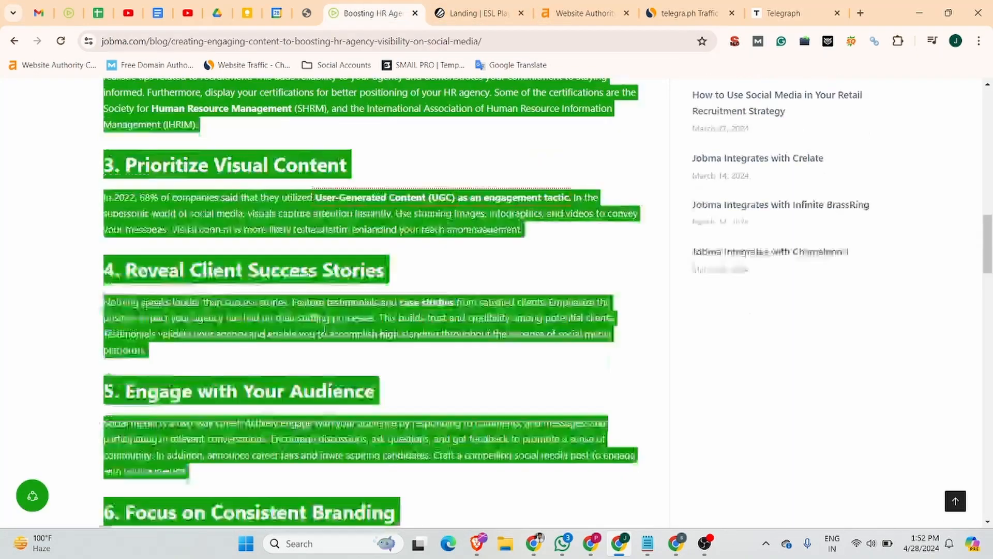
scroll(325, 330, up, 10)
click(113, 294)
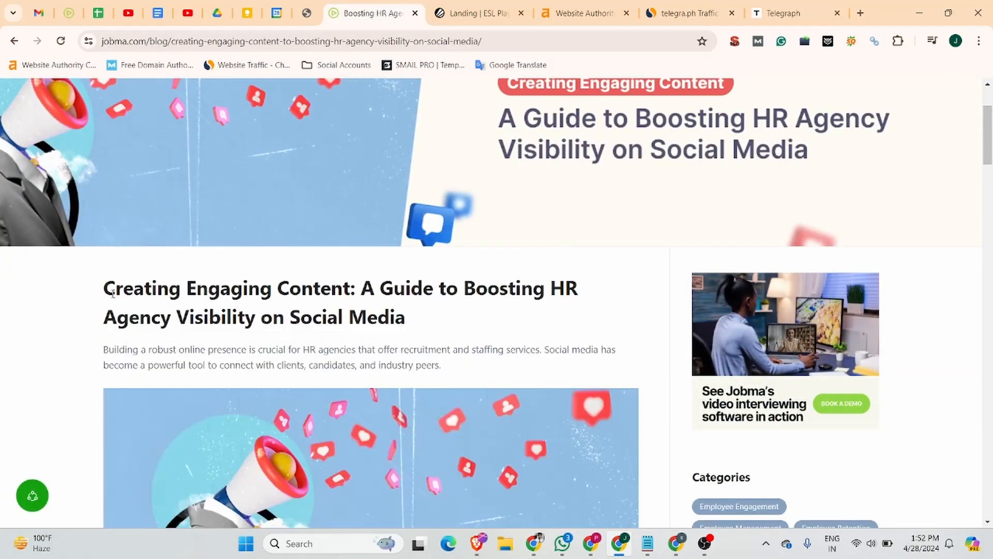
drag(114, 293, 93, 288)
key(ctrl+c)
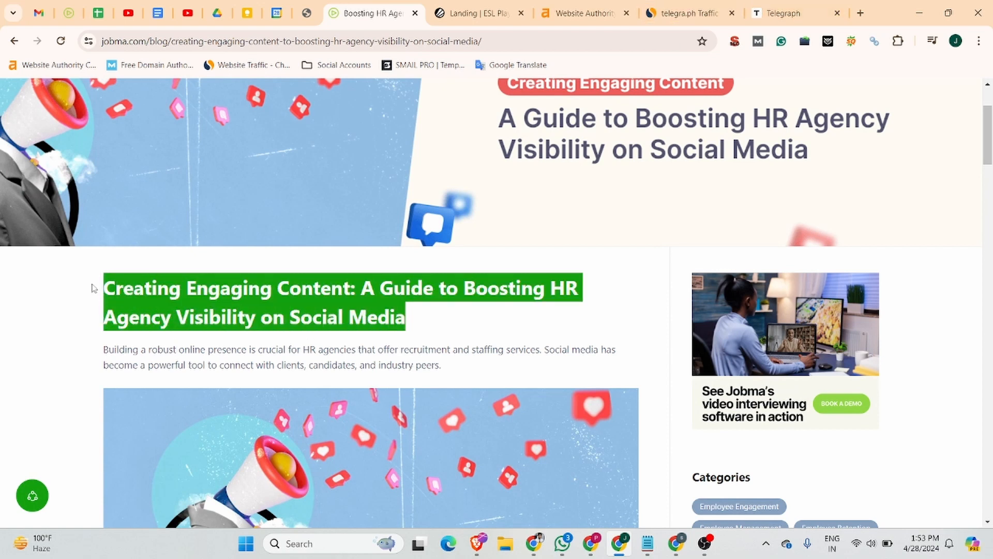
Paste the copied heading as the Telegraph post's title, enter Jobma as the author, and place the cursor in the story body
click(797, 11)
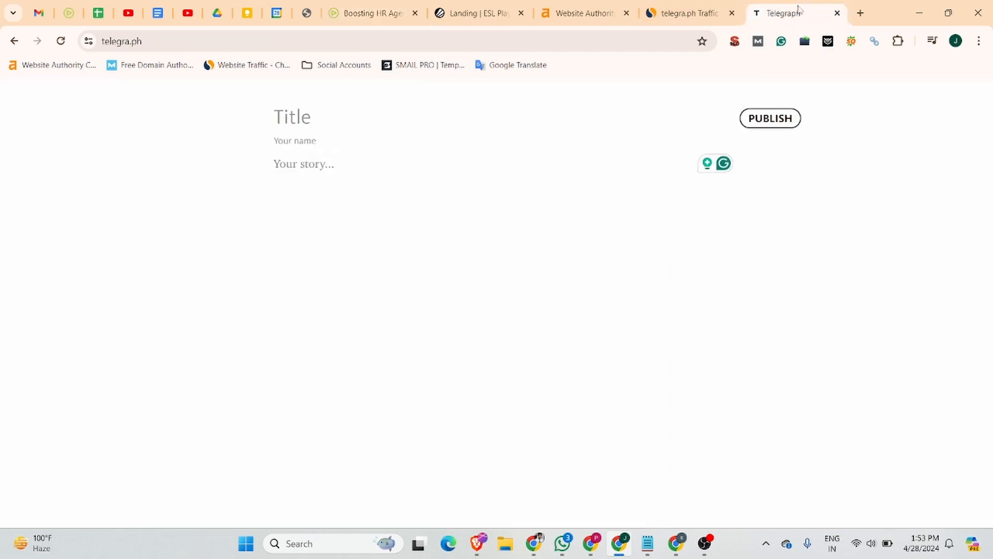
click(292, 121)
key(ctrl+v)
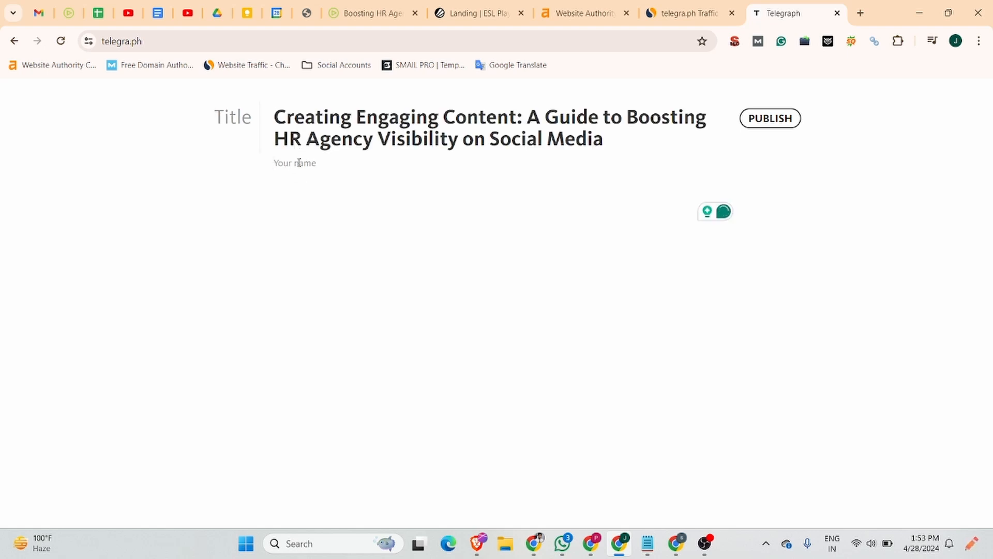
text(Jobma)
click(281, 195)
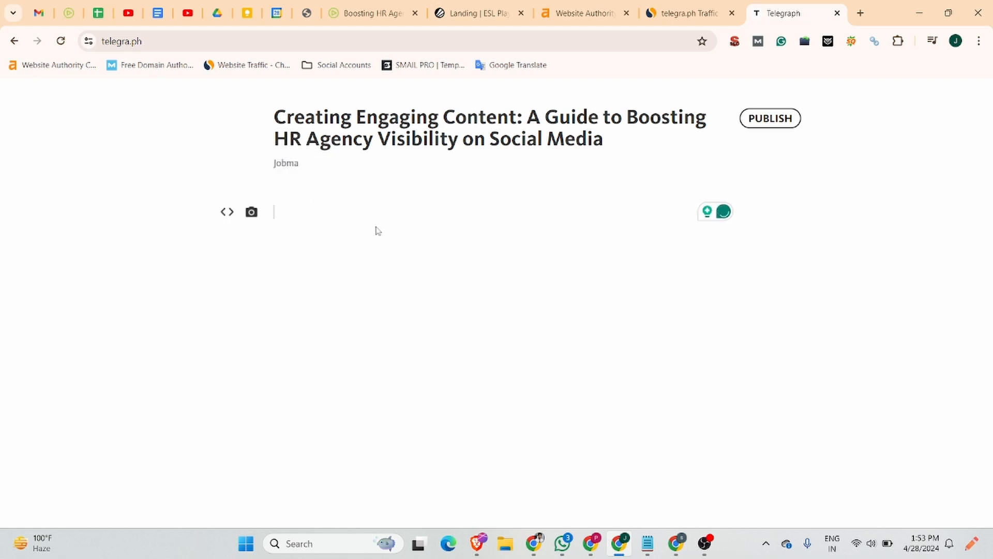
click(280, 190)
click(281, 203)
click(279, 180)
Save the megaphone illustration from the Jobma article to the computer
click(362, 13)
scroll(310, 341, down, 5)
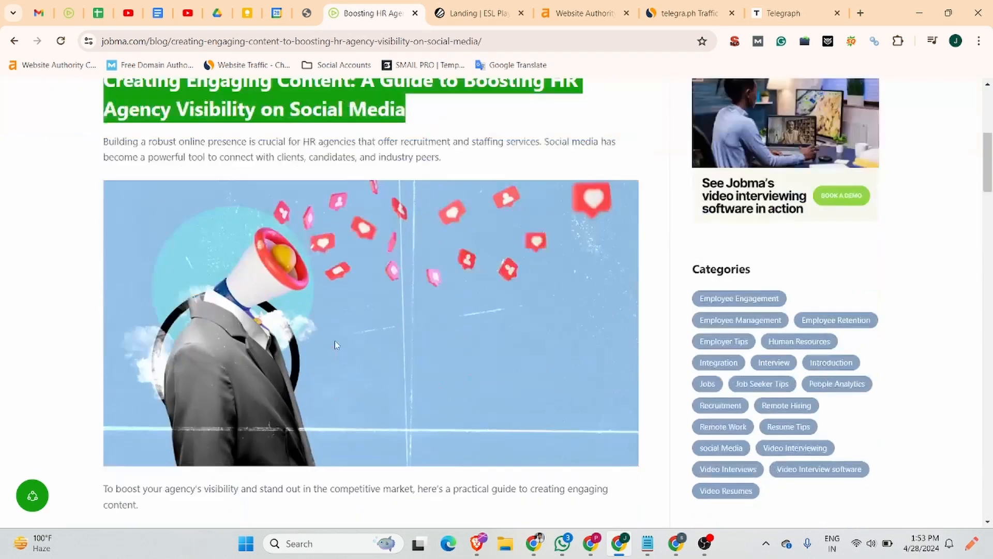
right_click(288, 243)
click(328, 280)
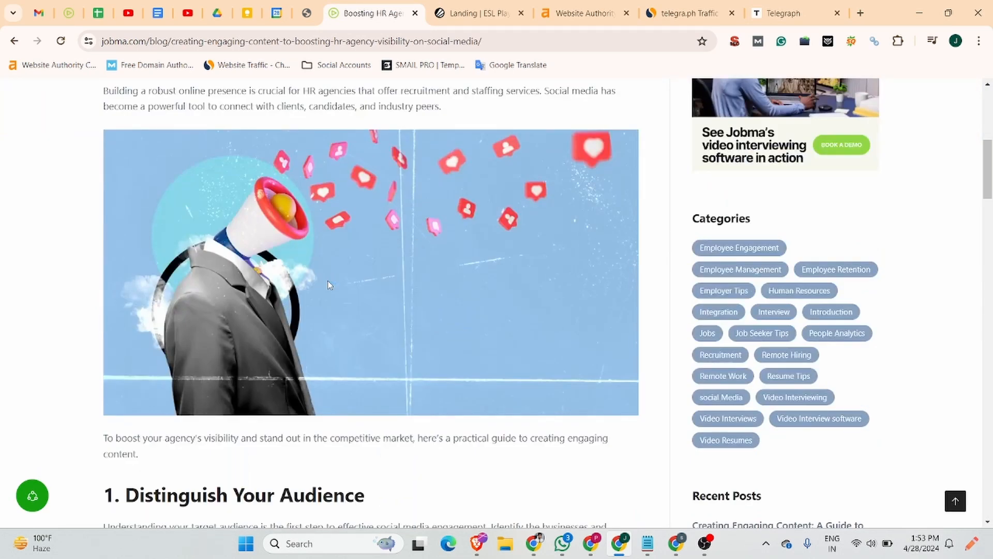
click(383, 289)
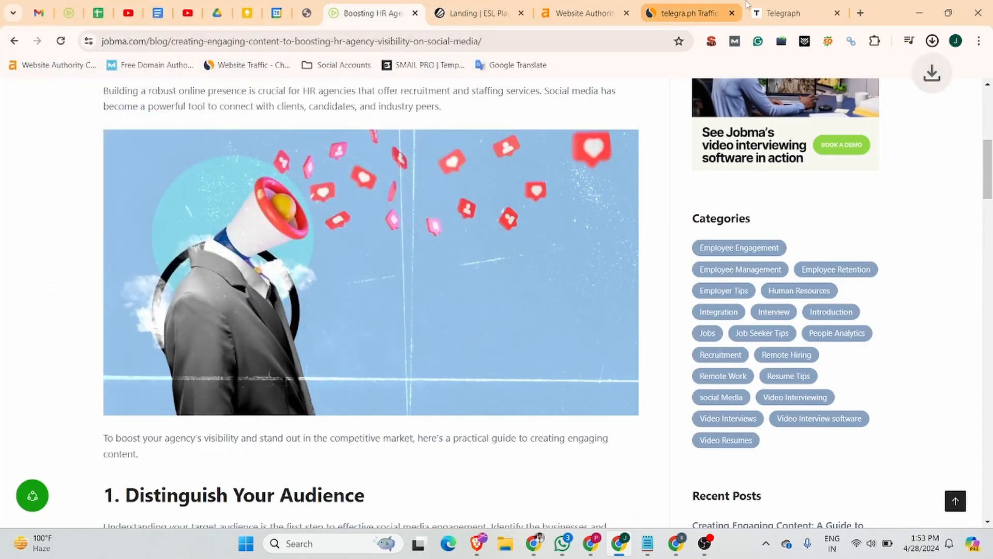
Insert the image "A-Guide-to-Boosting-HR-Agency-Visibility-on-Social-Media (1)" from Downloads into the Telegraph post below the author name
click(791, 13)
click(251, 185)
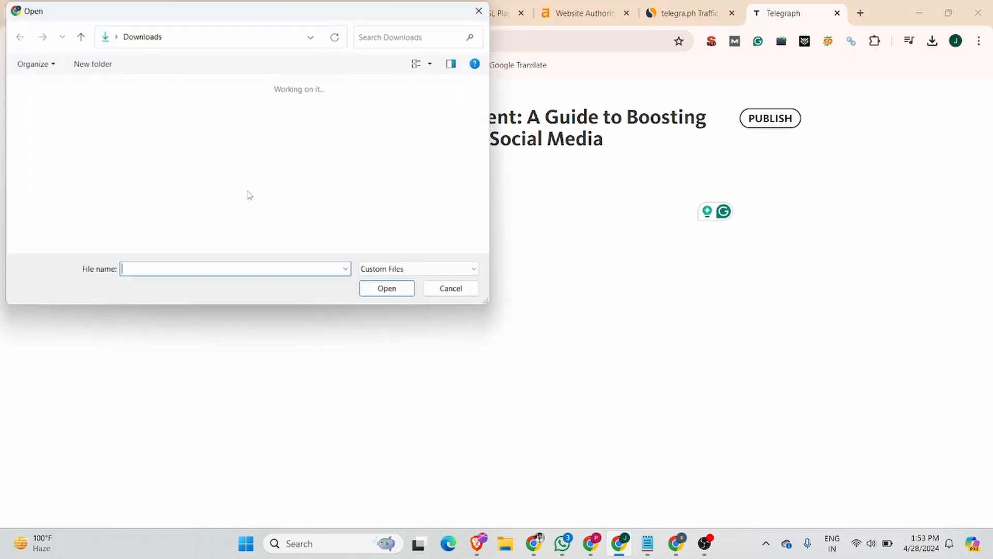
click(176, 110)
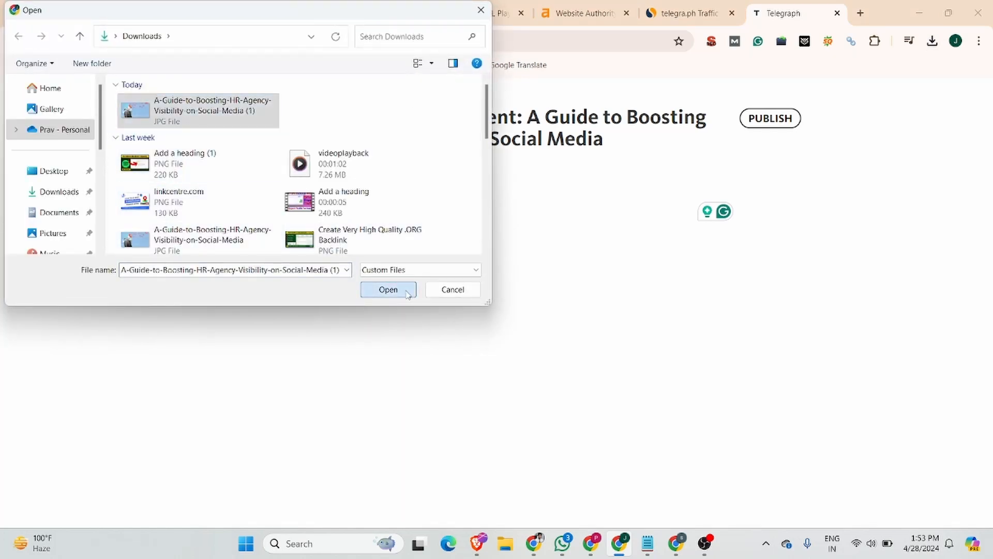
click(388, 289)
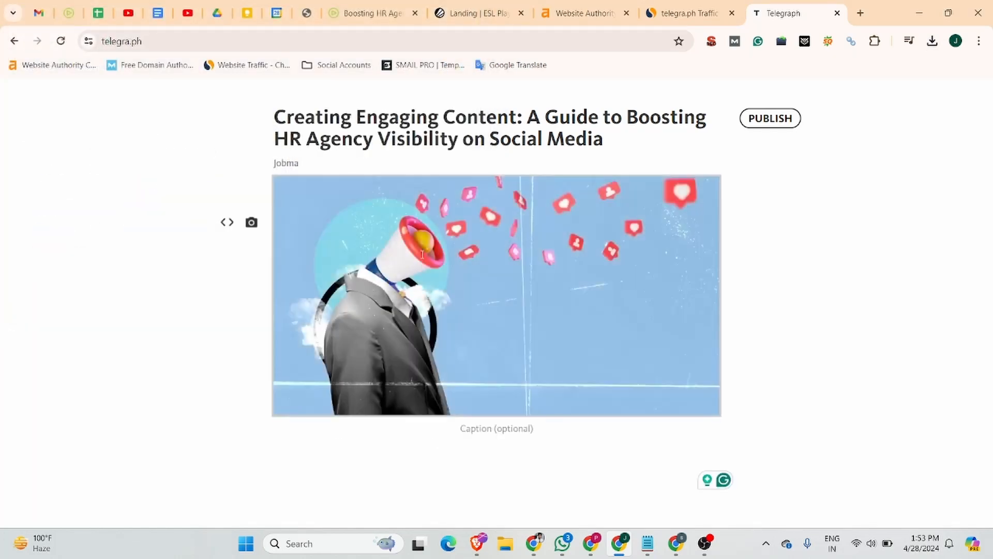
Copy Claude's rewrite from "Building Social Media Presence for HR Agencies" through Key Takeaways and paste it below the image in the Telegraph post
click(311, 454)
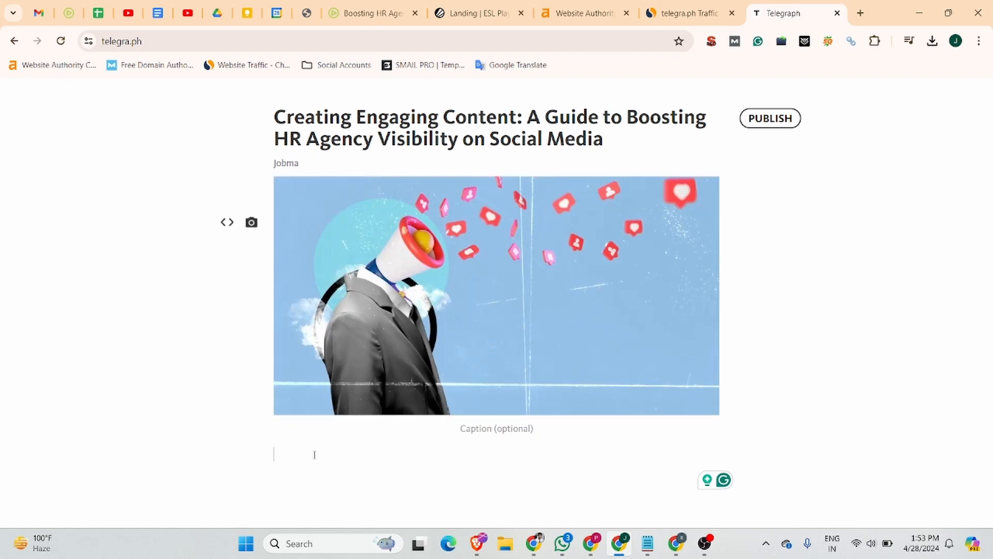
click(534, 543)
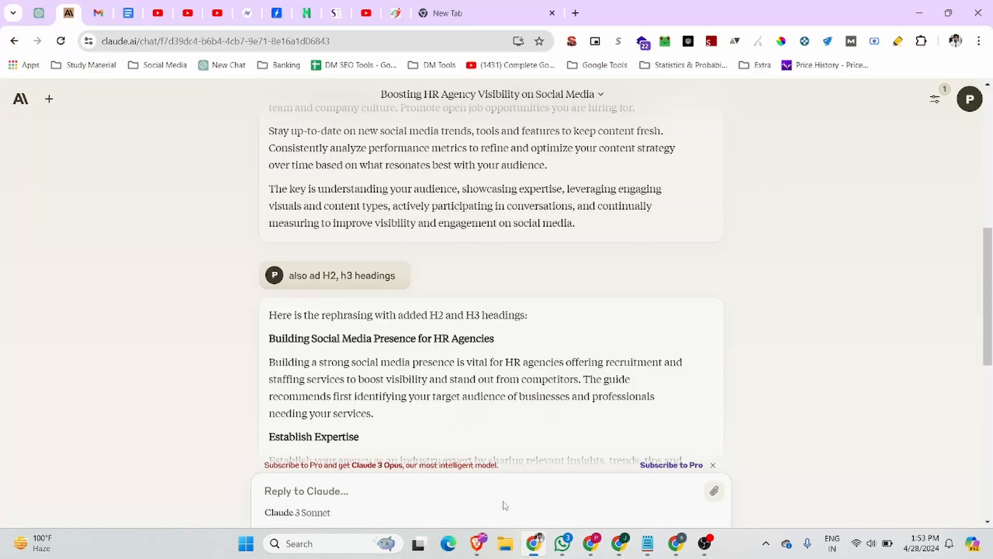
scroll(280, 218, down, 2)
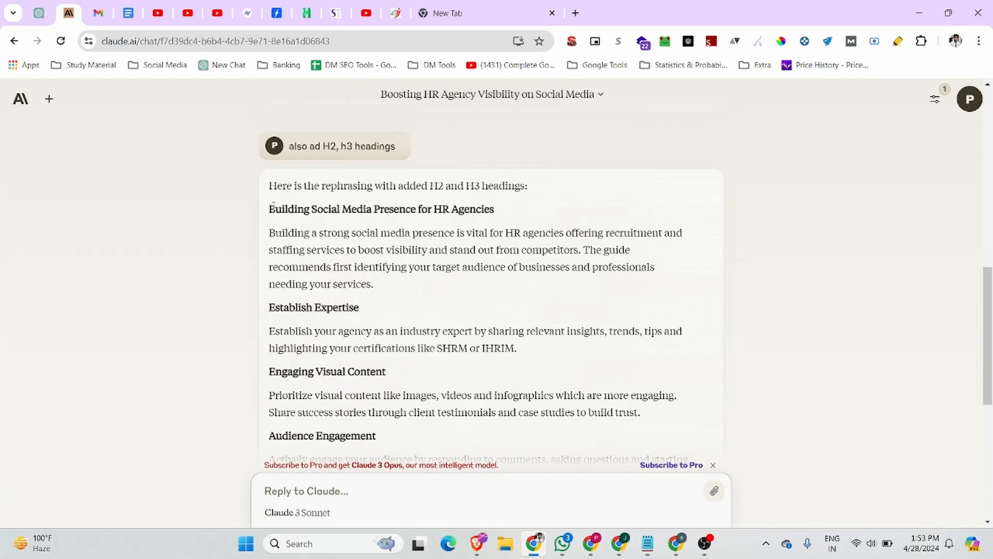
drag(270, 209, 418, 479)
click(420, 414)
scroll(420, 409, down, 6)
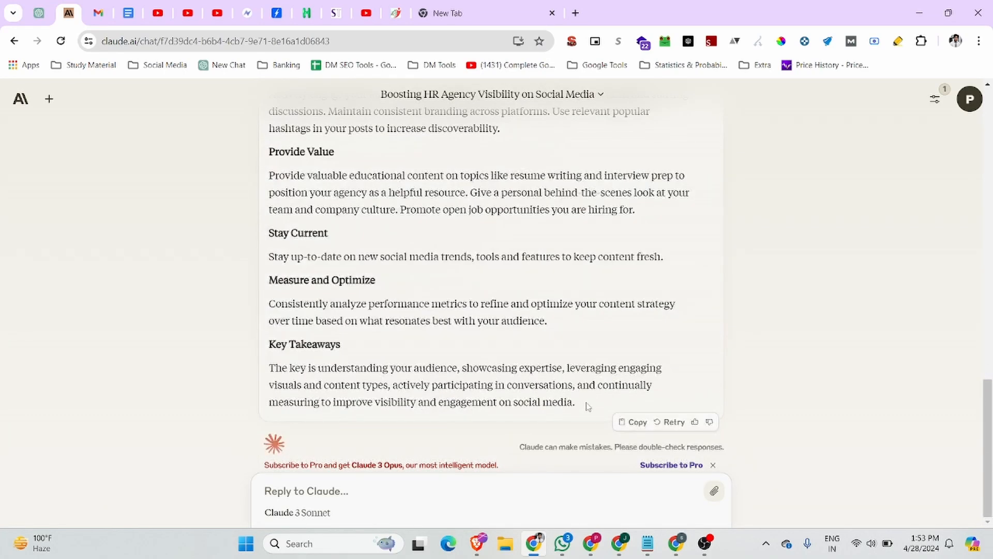
drag(584, 405, 269, 176)
key(ctrl+c)
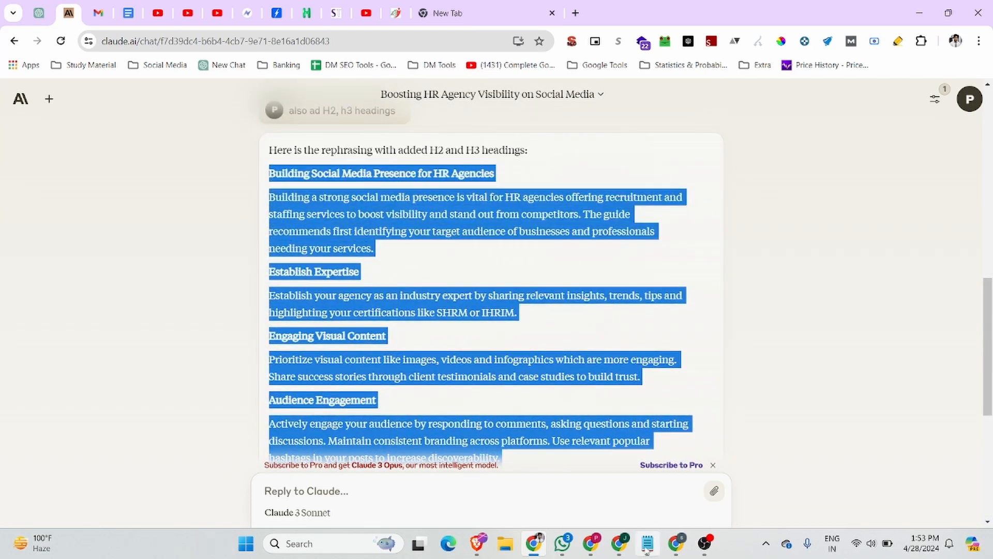
click(620, 544)
key(ctrl+v)
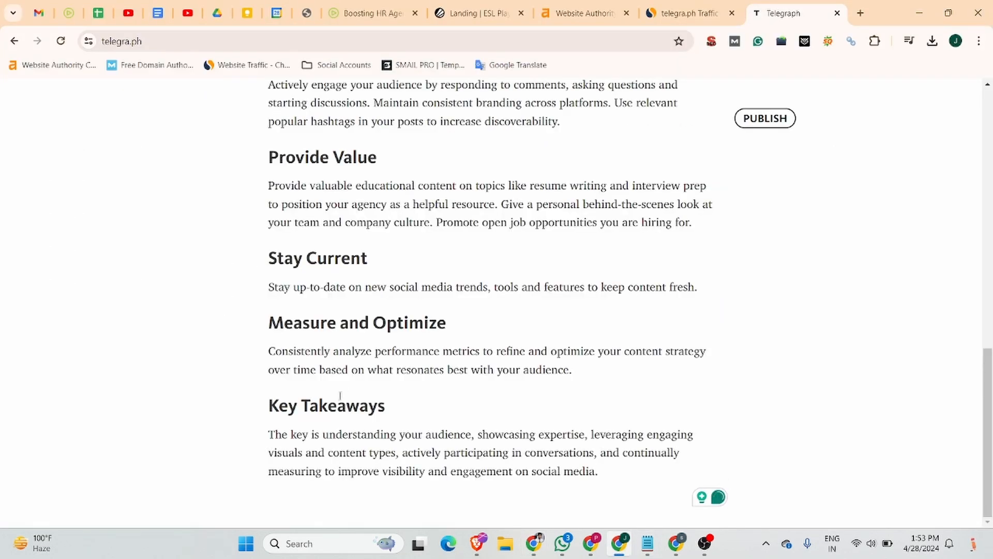
Turn the large heading style off and back on for "Building Social Media Presence for HR Agencies"
scroll(309, 399, up, 12)
scroll(335, 394, down, 1)
click(327, 351)
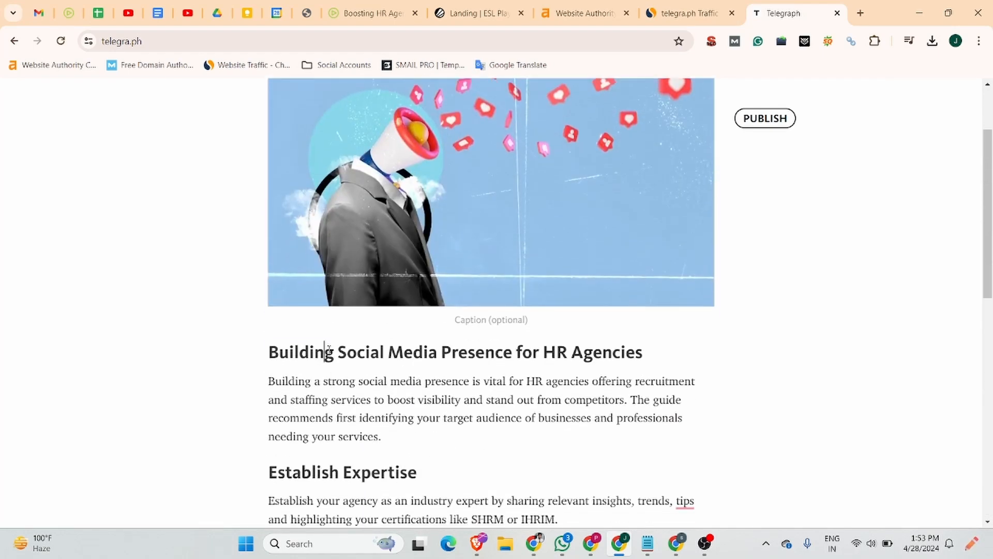
drag(661, 355, 714, 348)
click(344, 349)
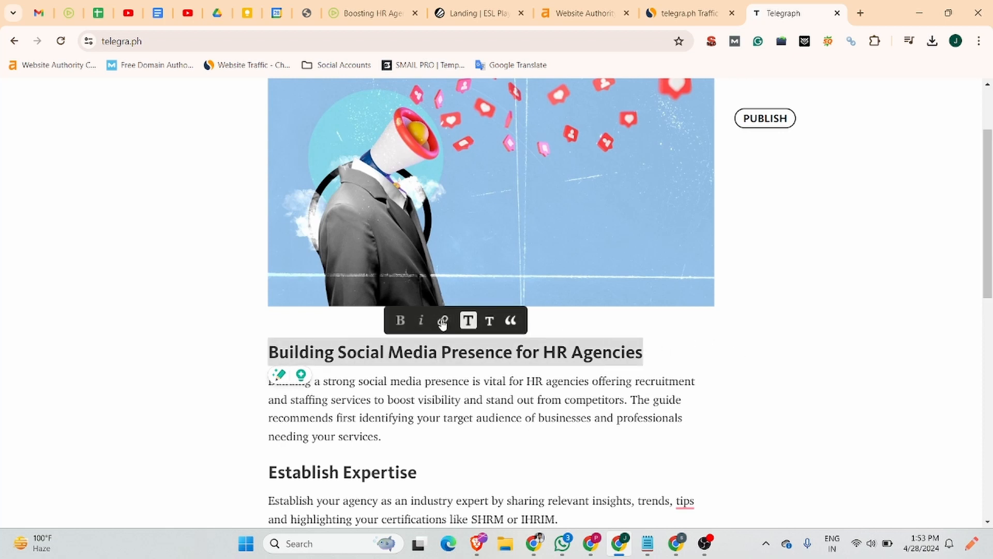
click(475, 323)
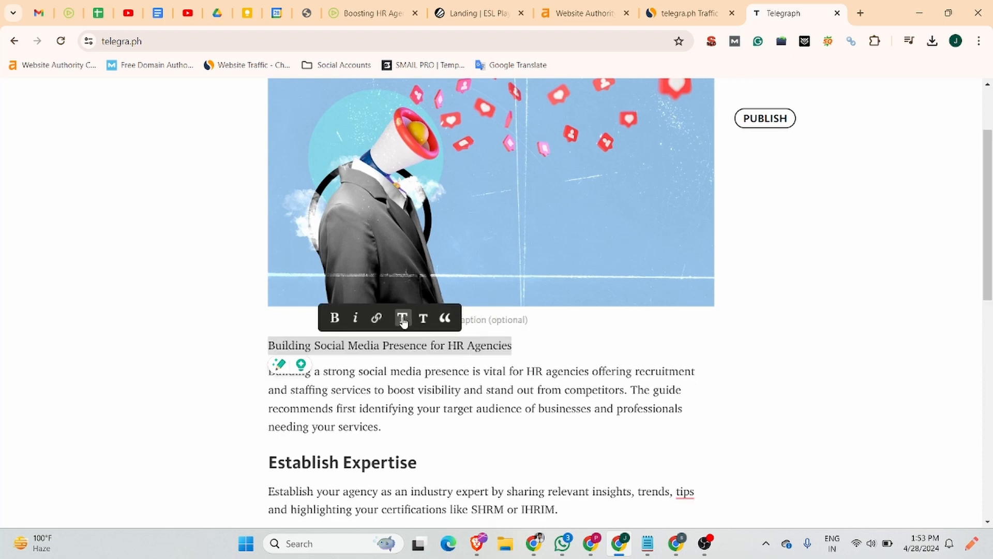
click(403, 321)
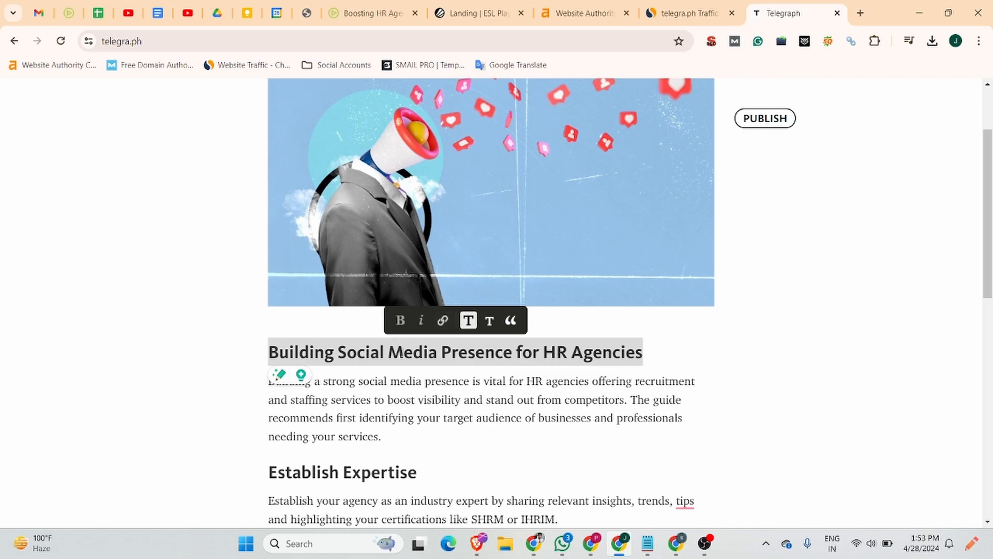
Review the headings and paragraphs of the whole post, from the title down to Key Takeaways
scroll(349, 497, down, 10)
scroll(349, 497, up, 12)
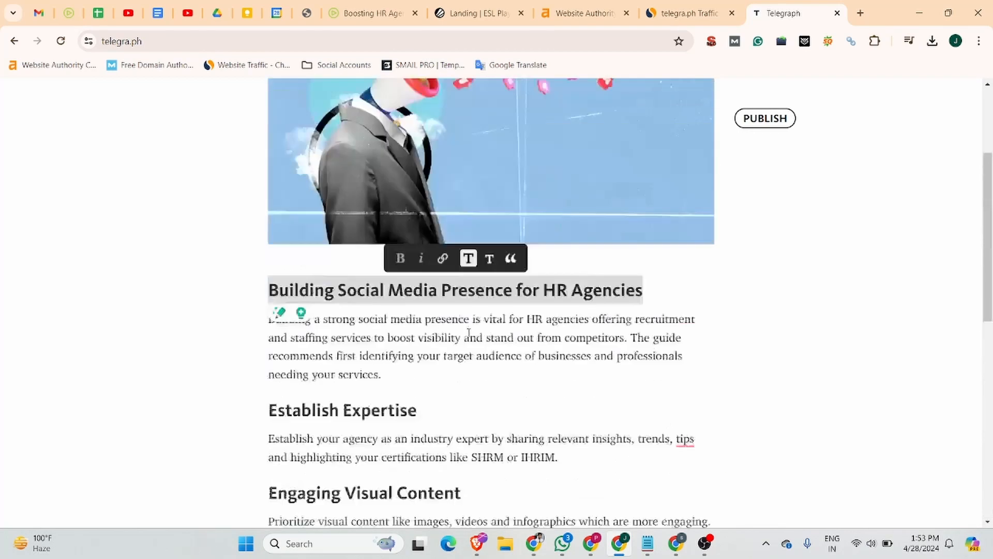
scroll(478, 317, down, 3)
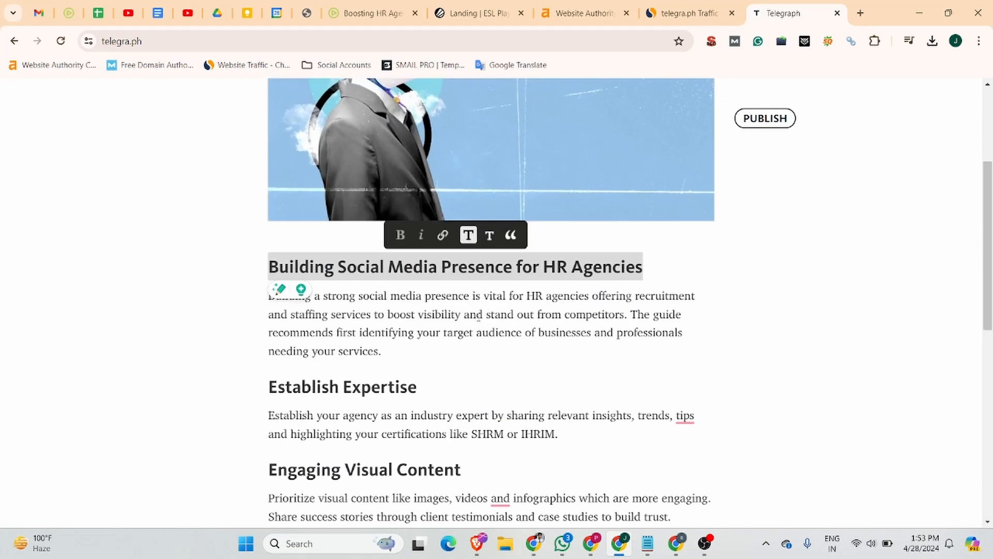
click(541, 296)
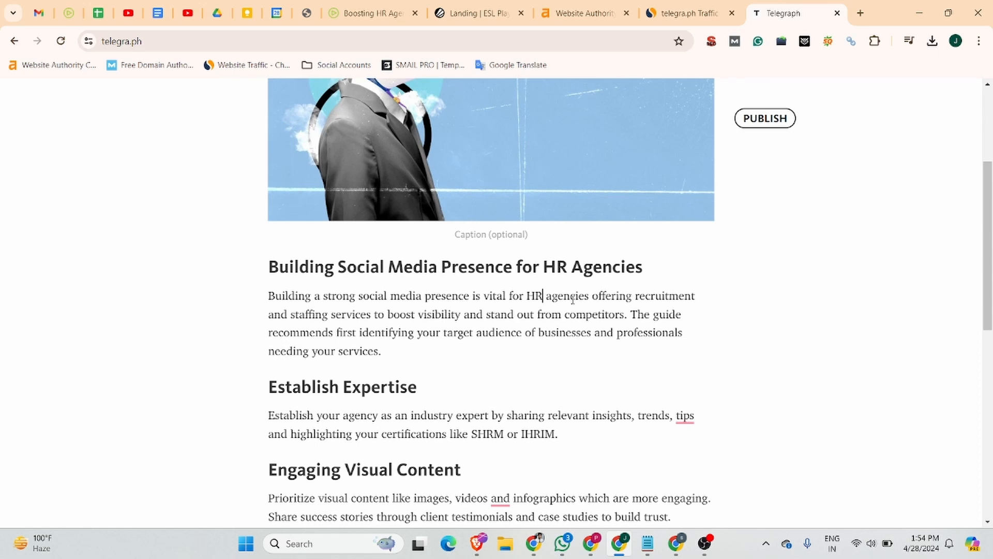
scroll(457, 316, up, 3)
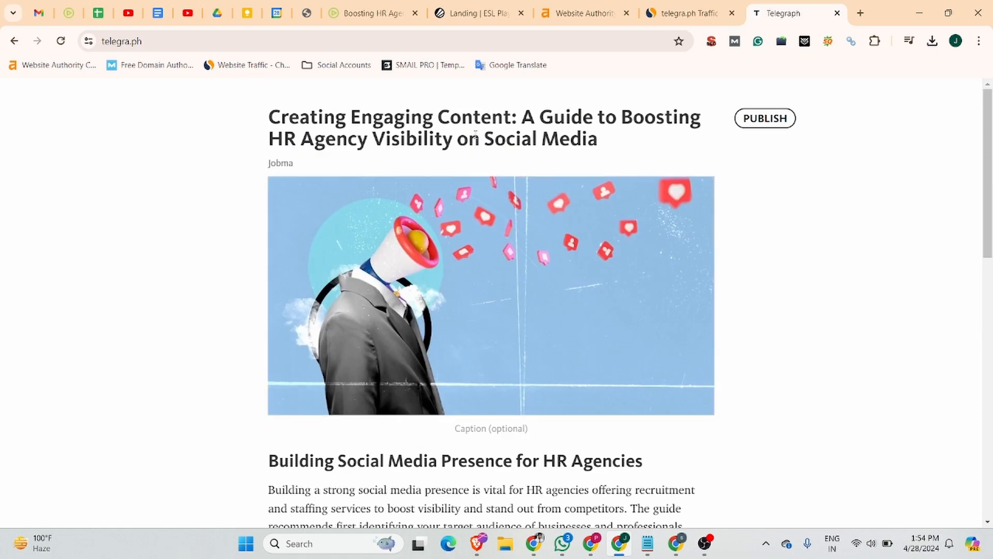
scroll(416, 364, down, 2)
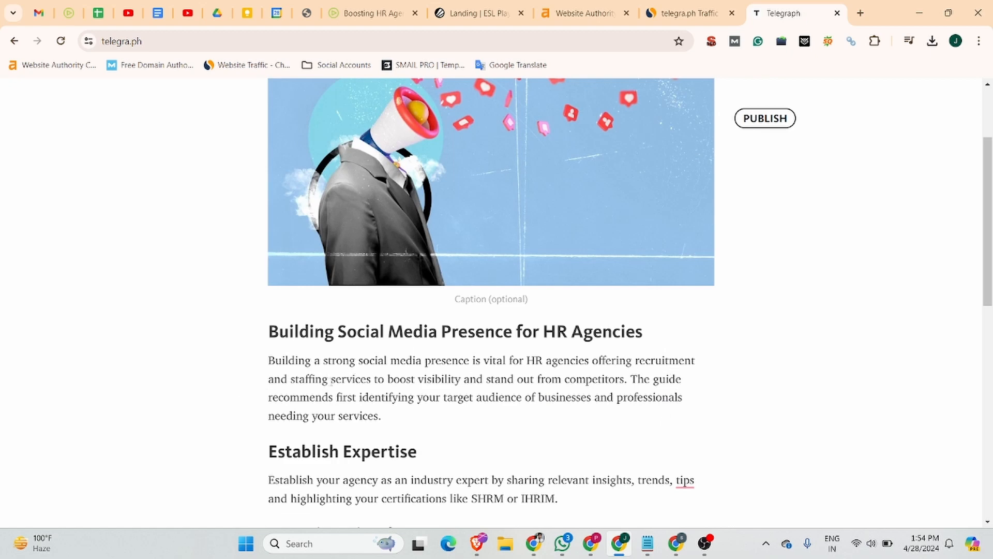
scroll(468, 388, down, 5)
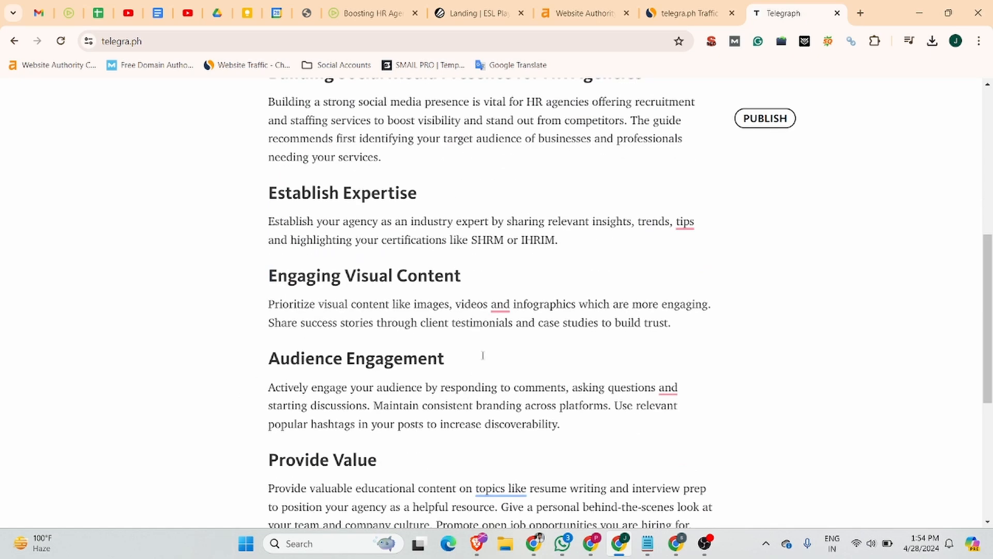
scroll(481, 355, up, 3)
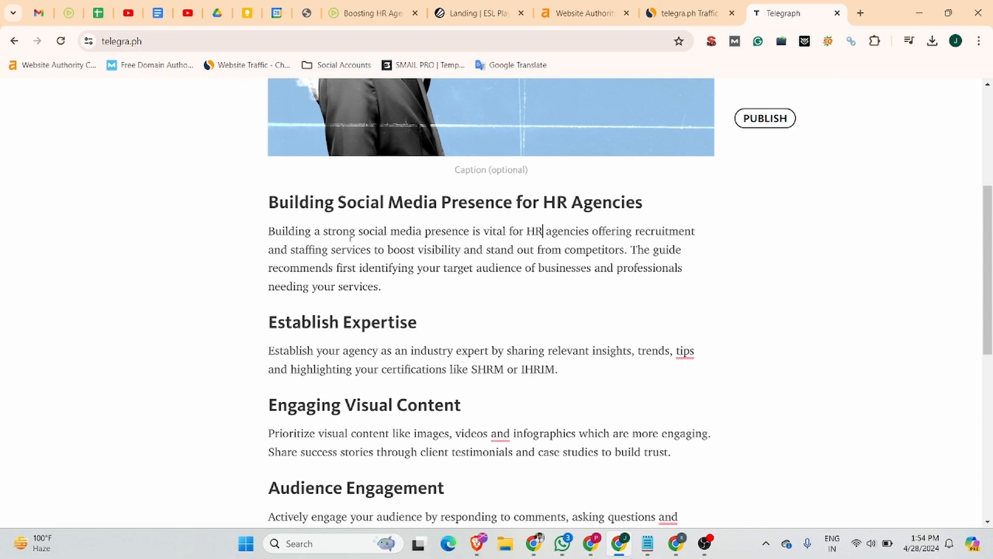
scroll(381, 265, down, 4)
scroll(484, 299, down, 5)
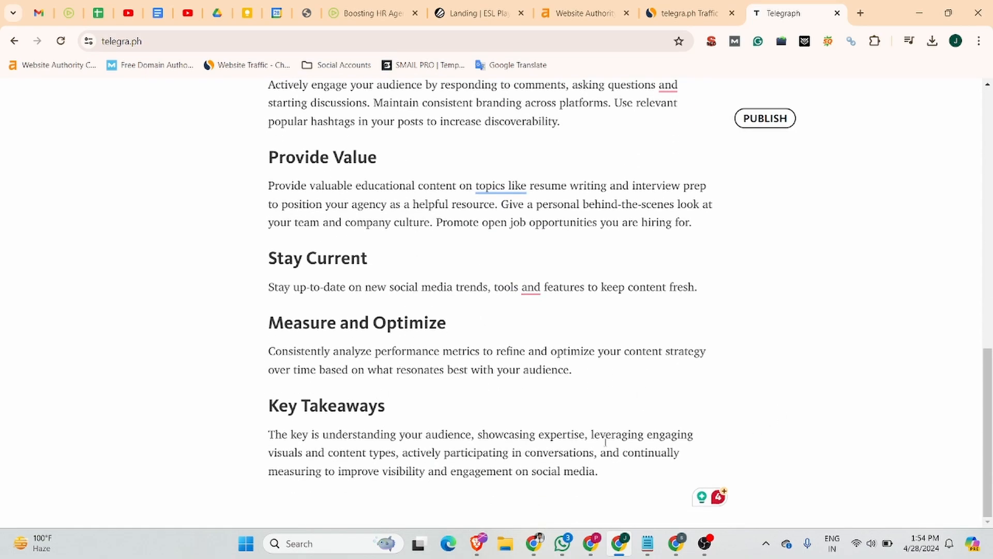
Link "The guide recommends first identifying your target audience of businesses and professionals" to the copied URL of the Jobma article
scroll(428, 414, up, 10)
scroll(429, 415, down, 4)
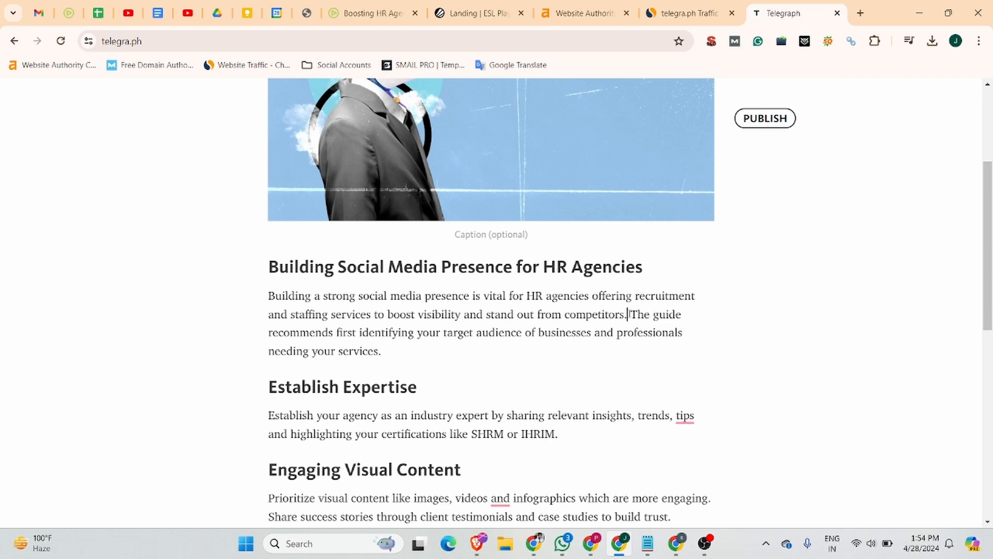
drag(627, 314, 709, 327)
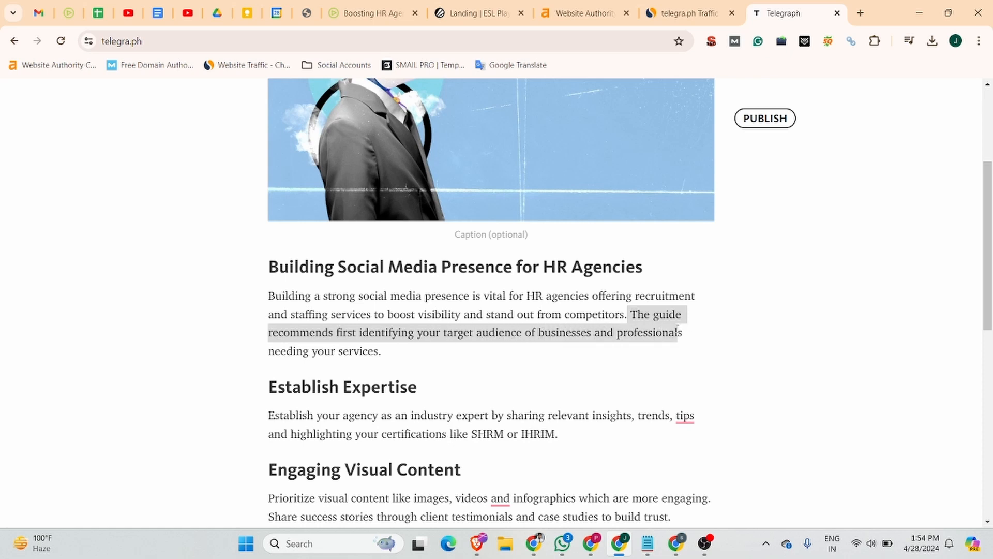
click(372, 13)
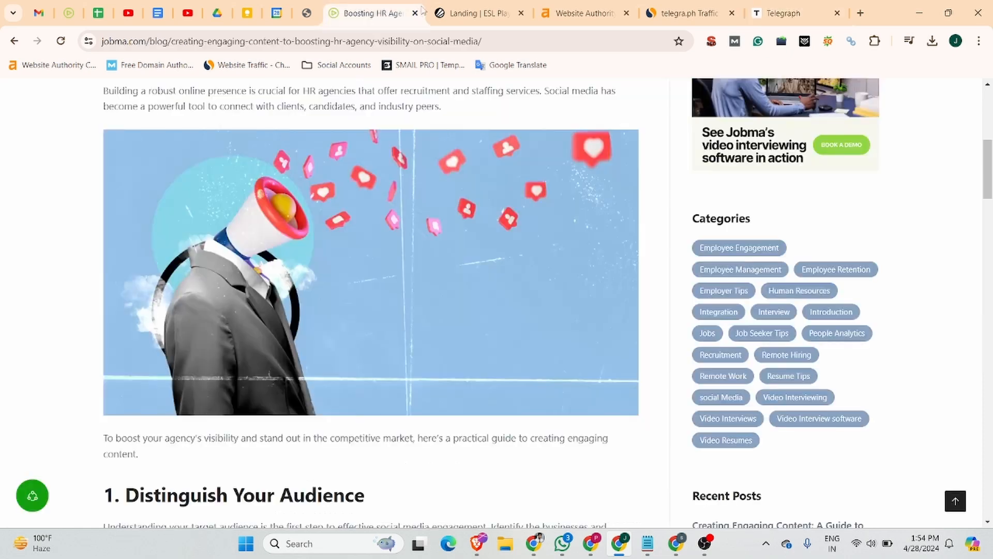
click(659, 44)
click(799, 12)
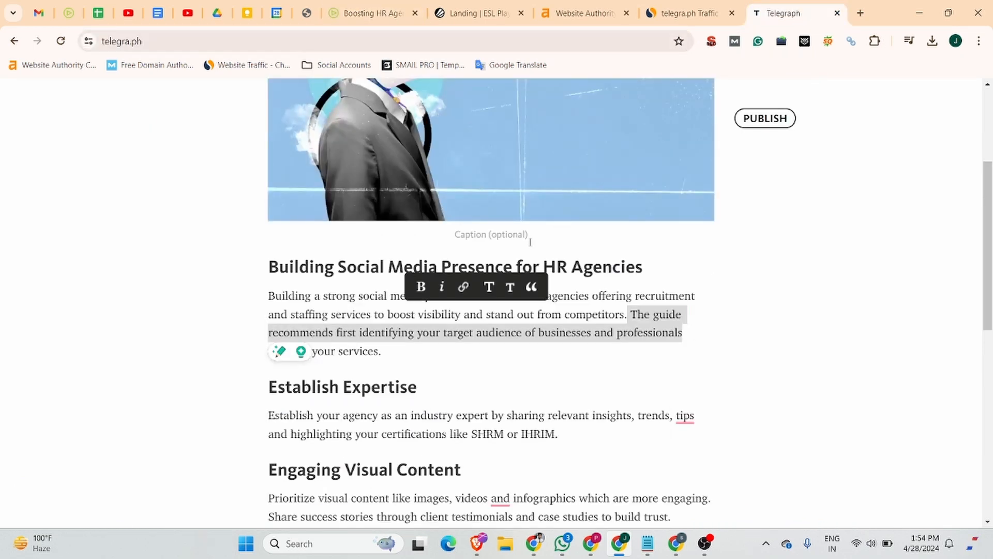
click(462, 286)
key(ctrl+v)
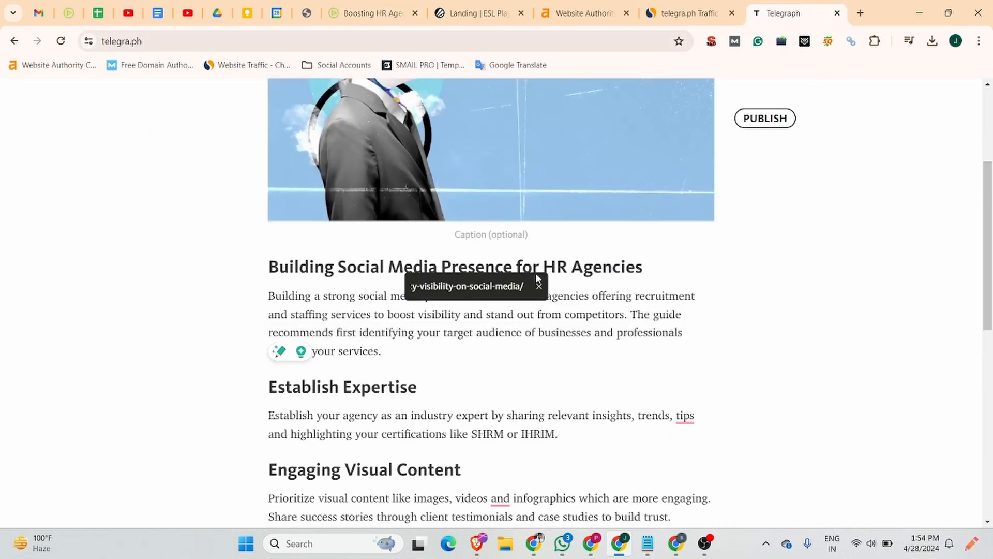
key(Return)
click(542, 382)
Link "improve visibility and engagement on social media" in the Key Takeaways paragraph to the same Jobma article URL
scroll(542, 383, down, 4)
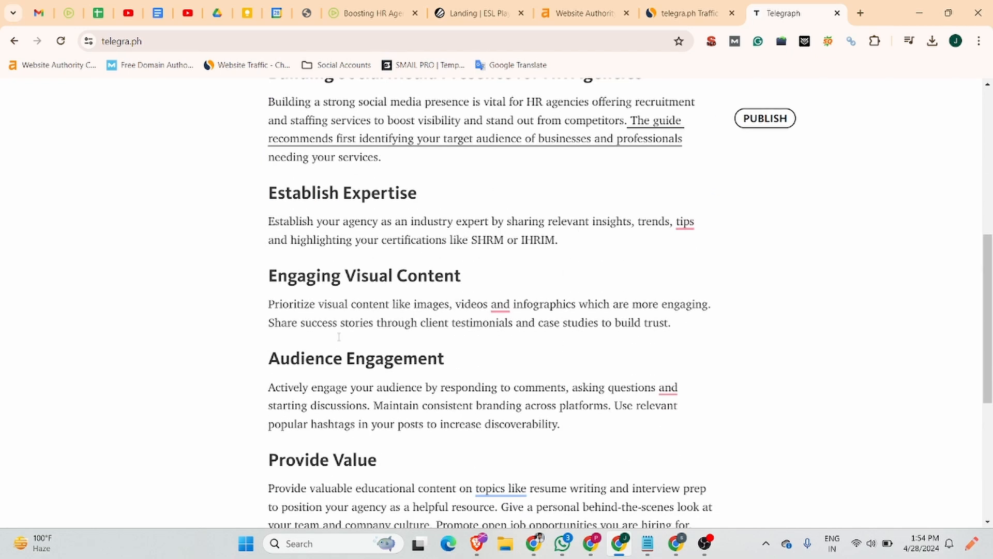
scroll(665, 337, down, 1)
scroll(665, 337, down, 3)
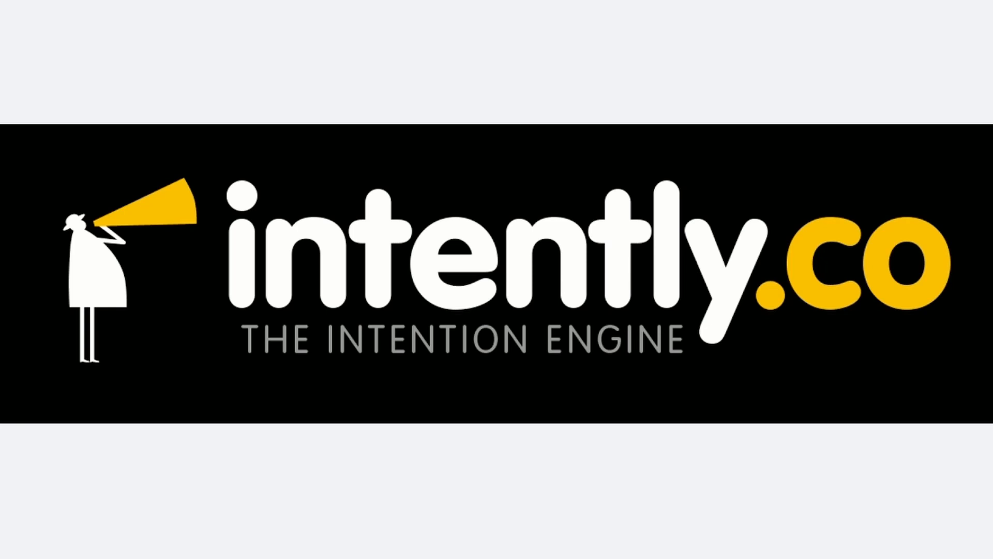
key(Right)
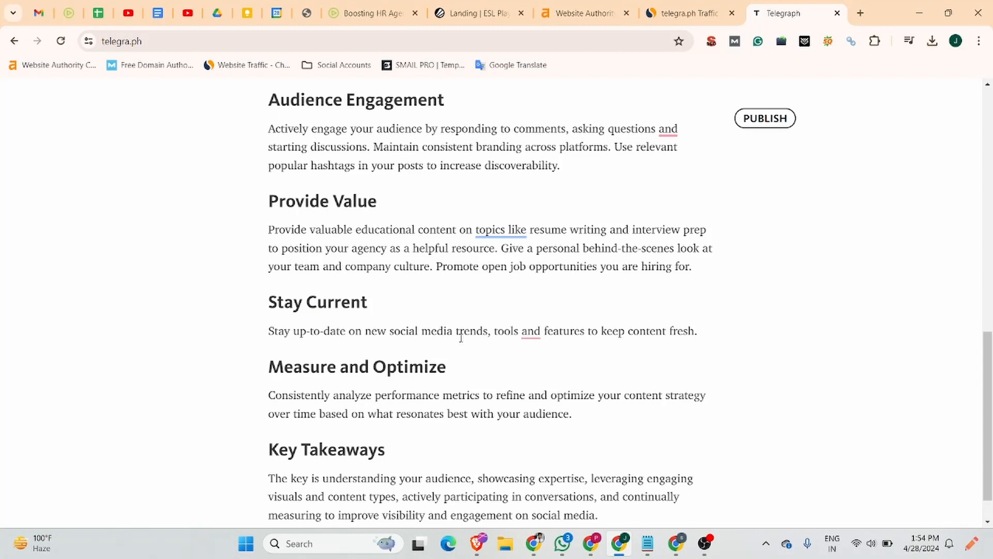
scroll(288, 449, down, 1)
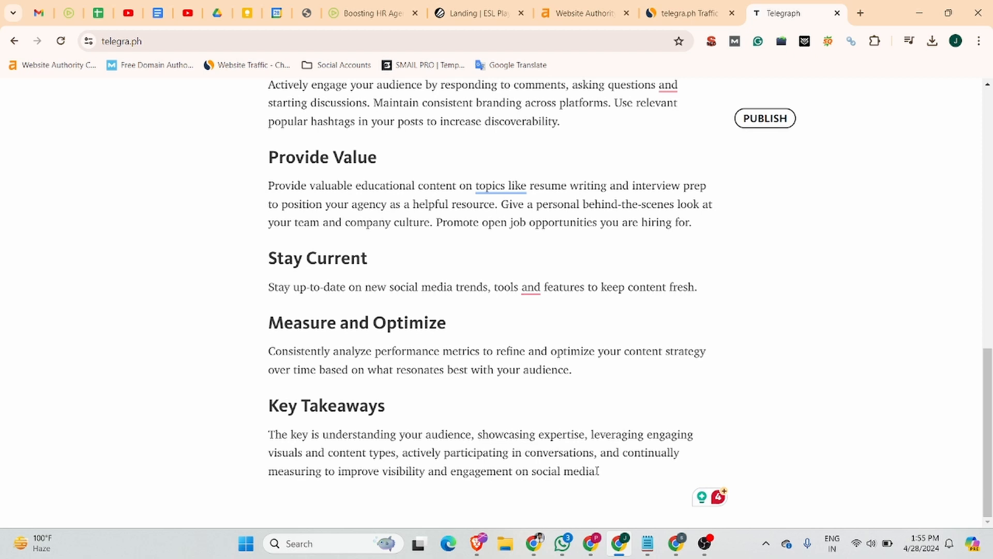
drag(596, 472, 337, 472)
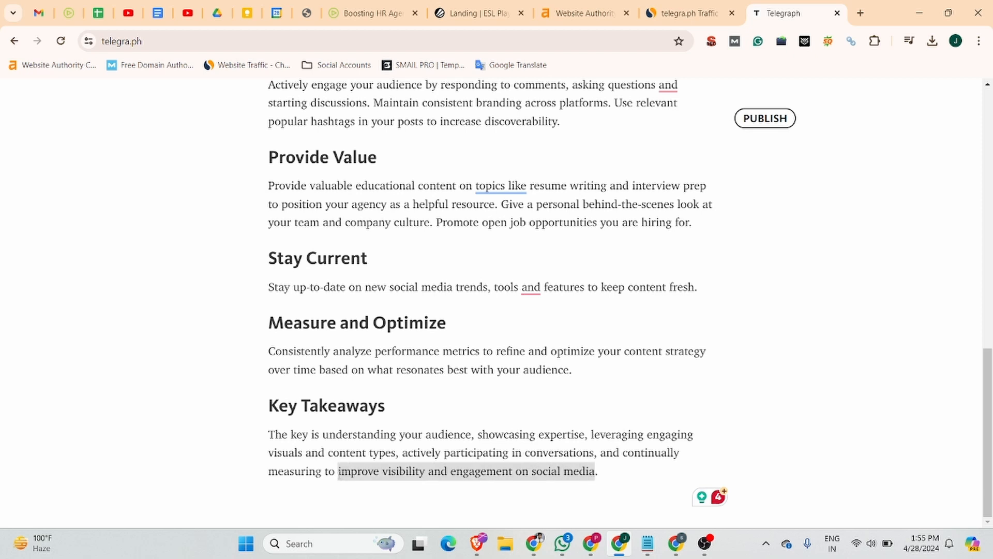
click(454, 443)
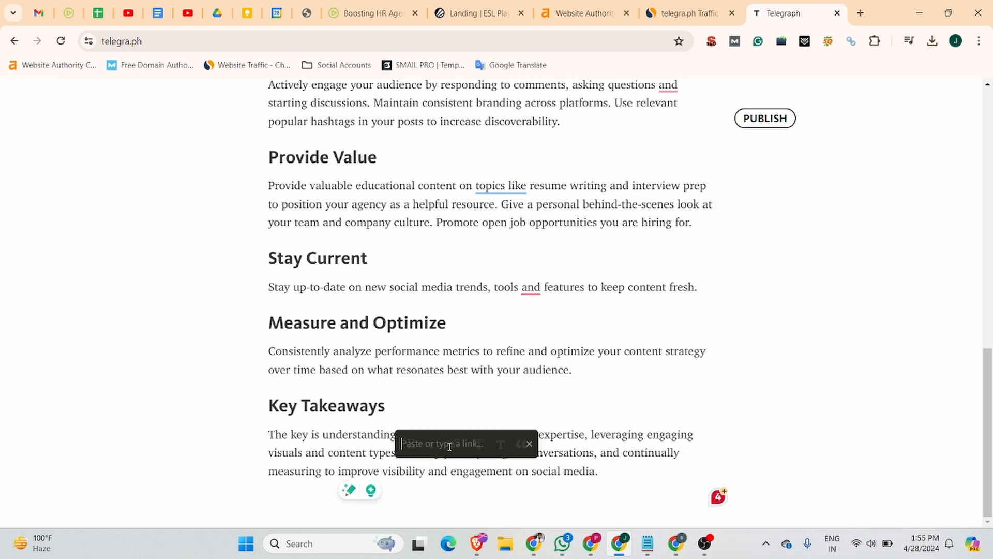
key(ctrl+v)
key(Return)
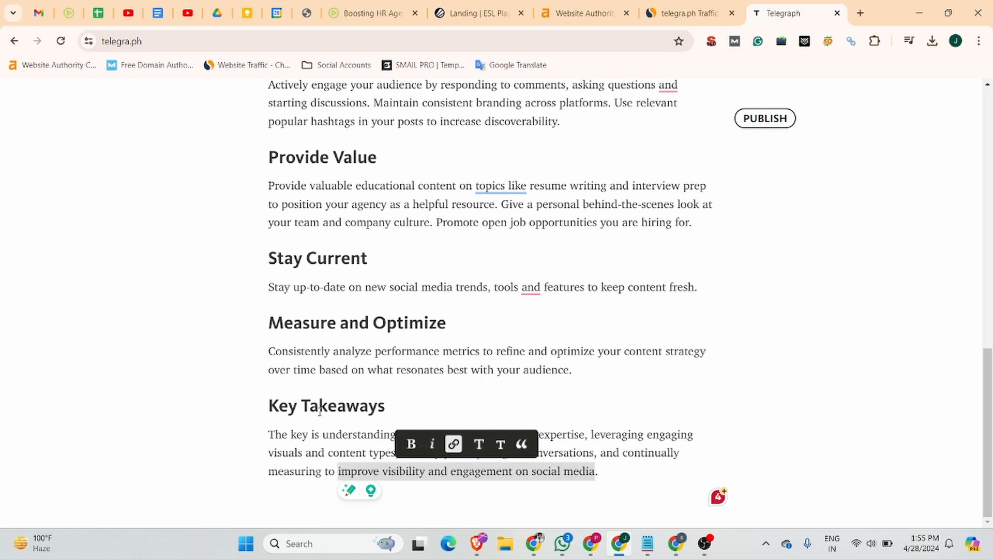
Make the linked phrase "improve visibility and engagement on social media" bold
scroll(414, 346, up, 5)
scroll(434, 343, down, 5)
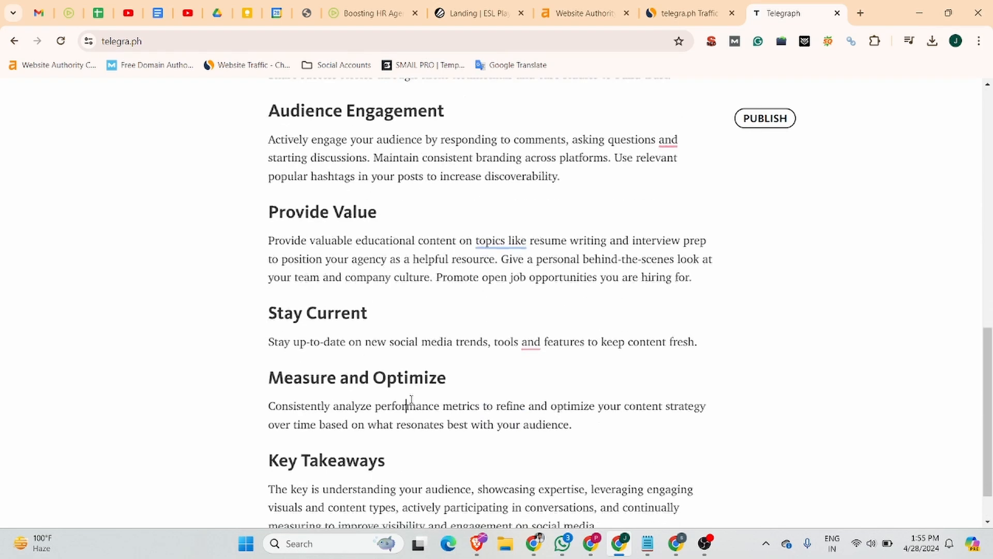
mouse_move(340, 472)
drag(379, 471, 597, 472)
click(419, 445)
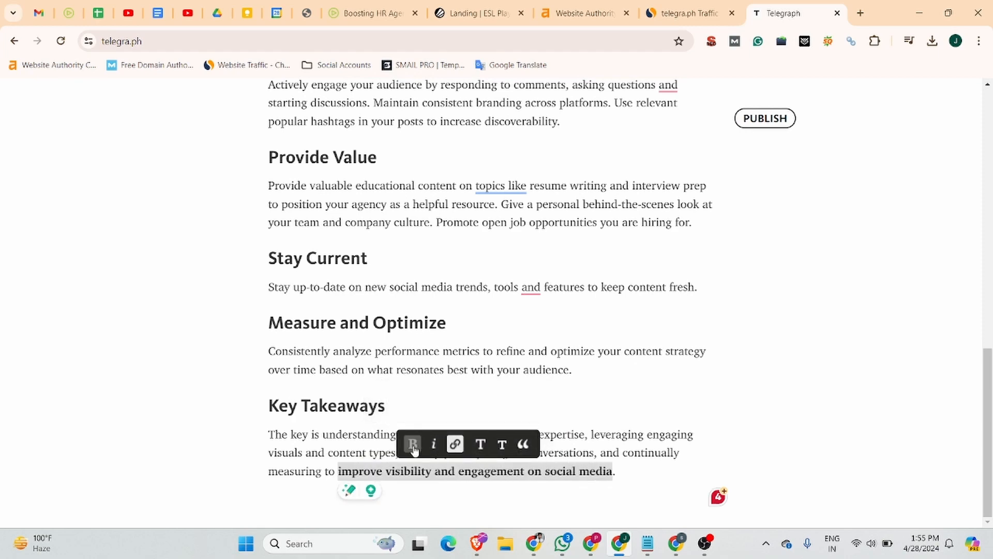
Remove the link from "The guide recommends first identifying your target audience of businesses and professionals" in the opening paragraph
scroll(469, 425, up, 13)
scroll(469, 425, down, 3)
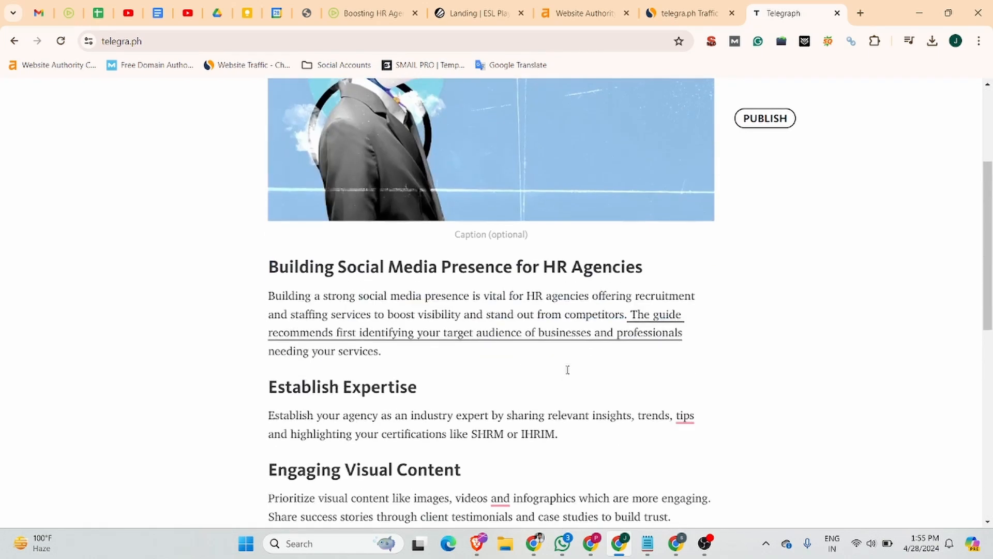
mouse_move(579, 333)
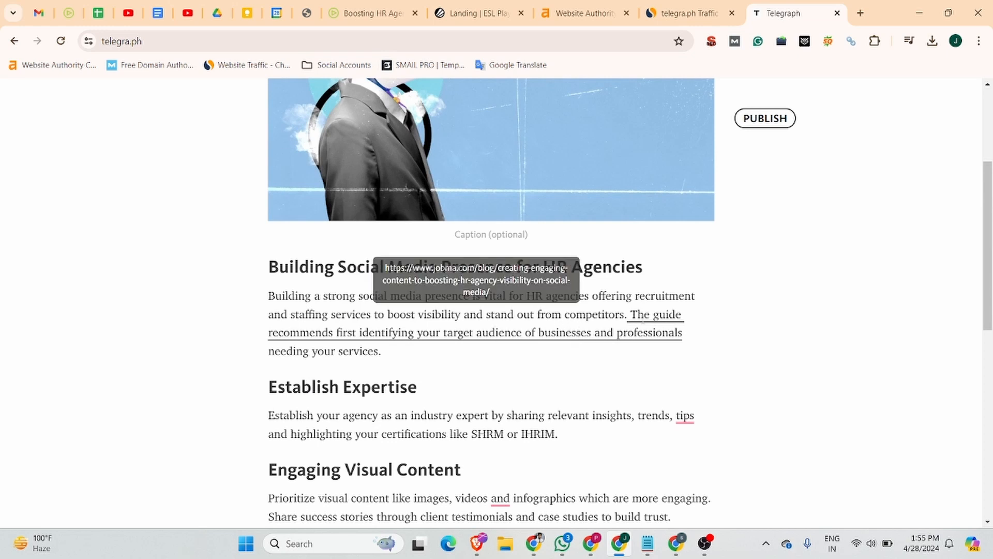
click(630, 314)
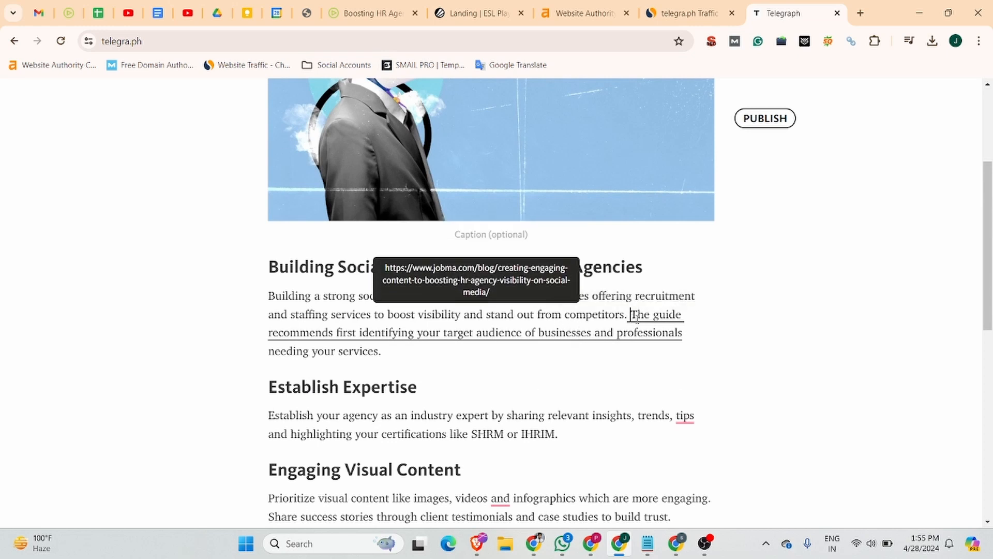
drag(629, 314, 682, 334)
click(465, 290)
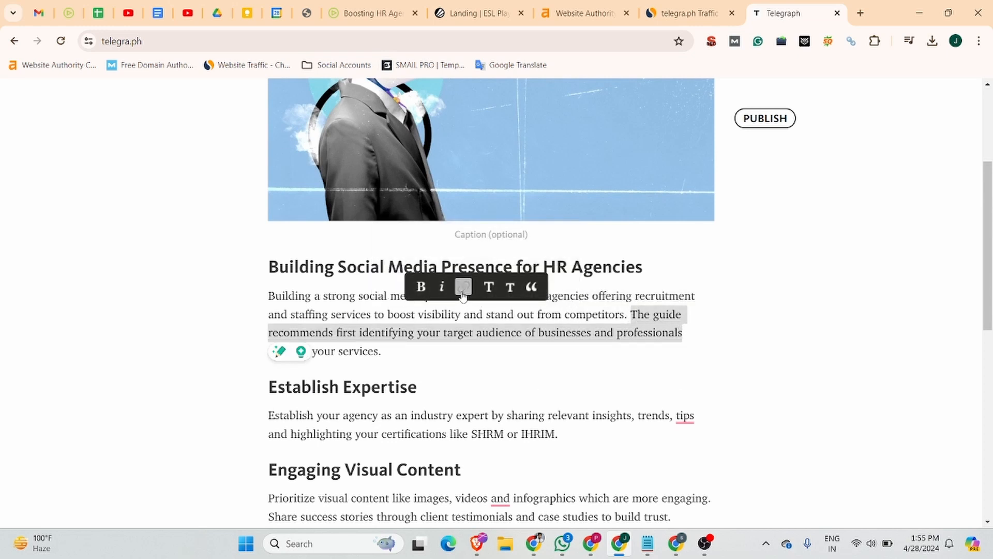
click(625, 296)
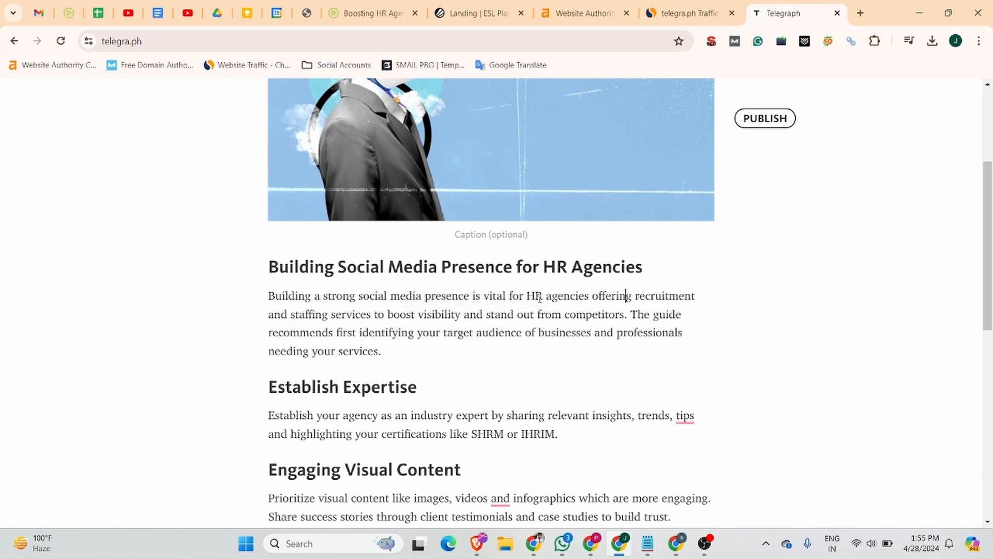
Publish the post after checking its sections, and copy the address of the published page
scroll(529, 306, down, 1)
scroll(529, 305, down, 1)
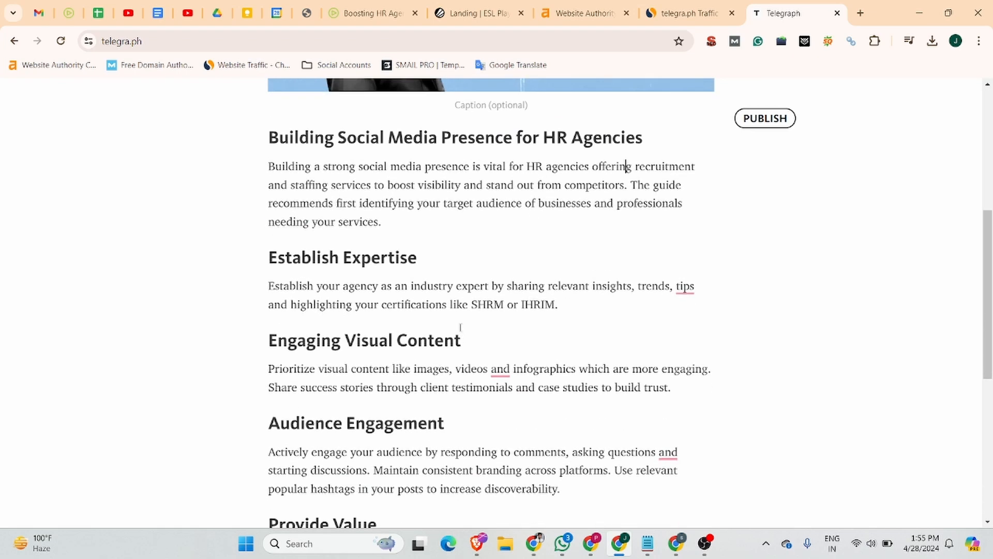
scroll(567, 304, down, 3)
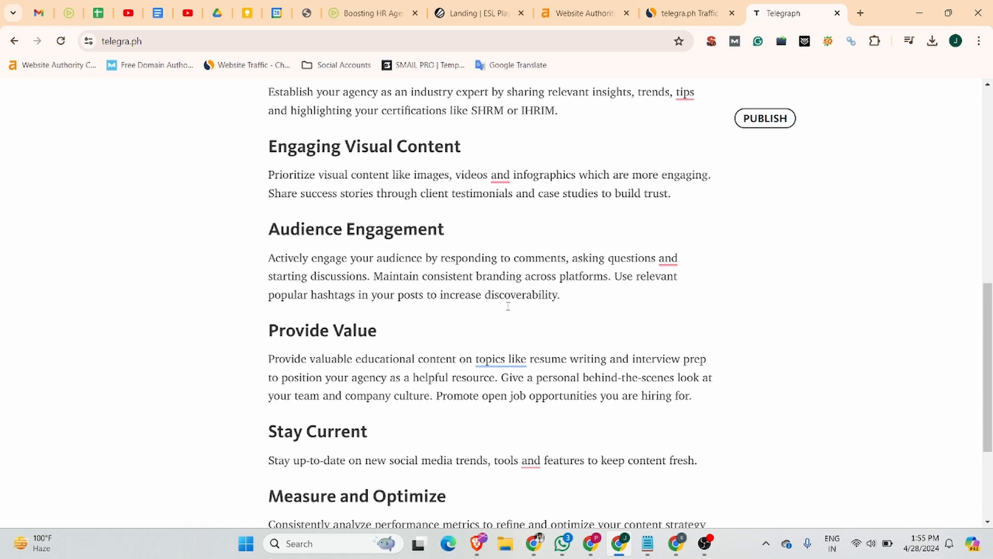
scroll(508, 306, up, 7)
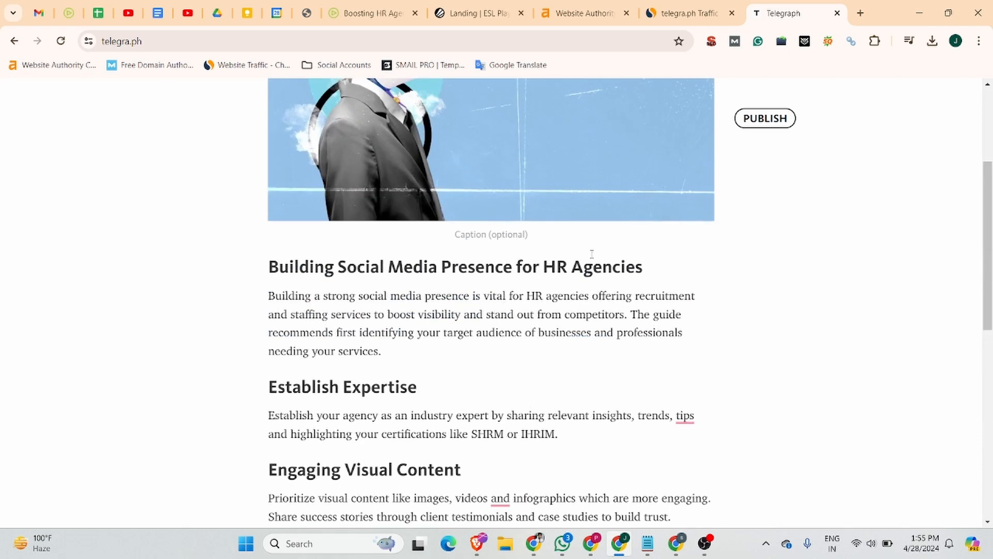
scroll(760, 132, up, 1)
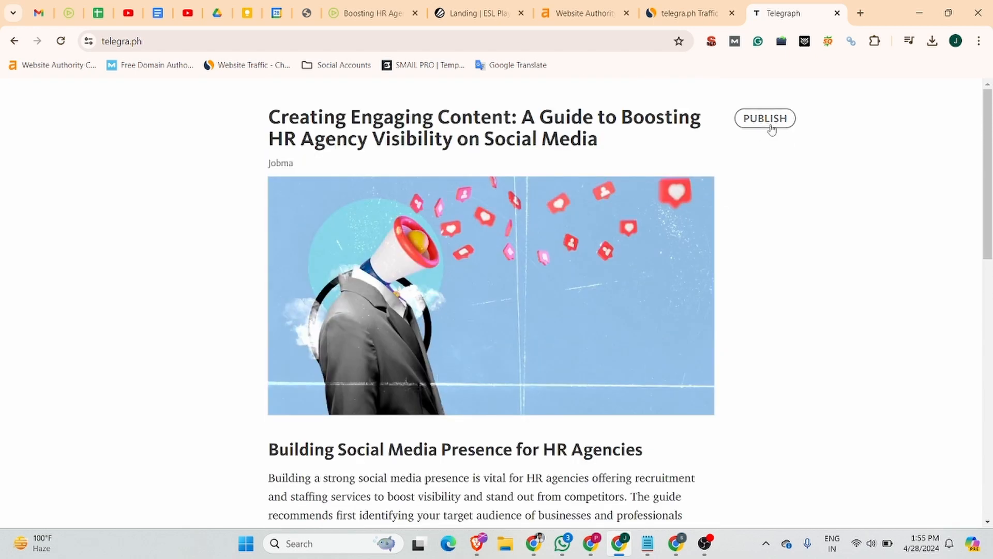
click(765, 118)
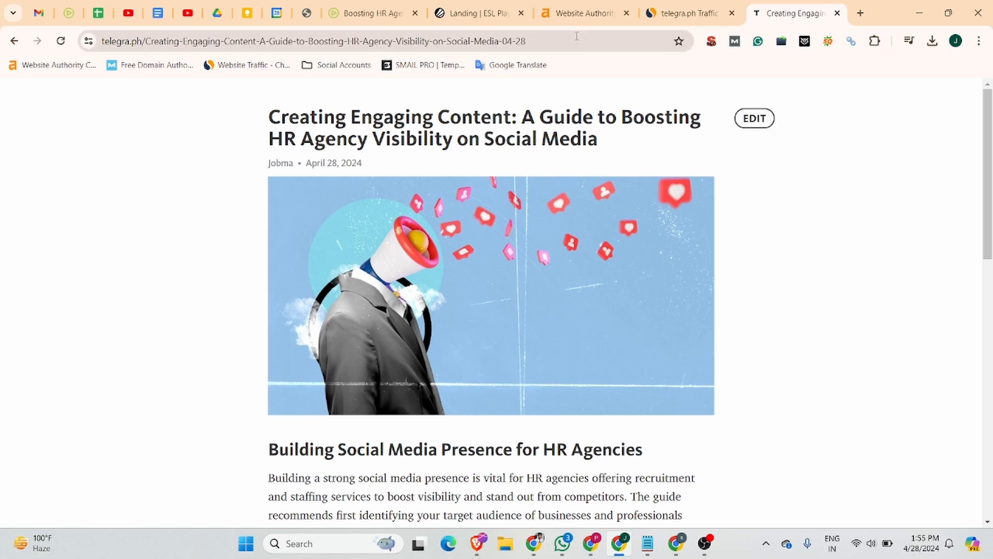
drag(527, 40, 83, 30)
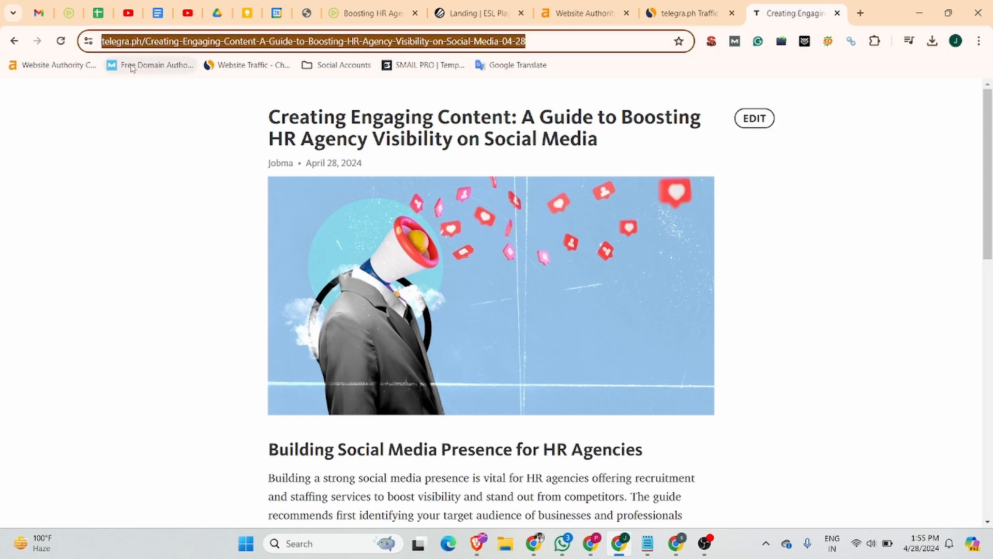
key(ctrl+n)
text(https://telegra.ph/Creating-Engaging-Content-A-Guide-to-Boosting-HR-Agency-Visibility-on-Social-Media-04-28)
key(Return)
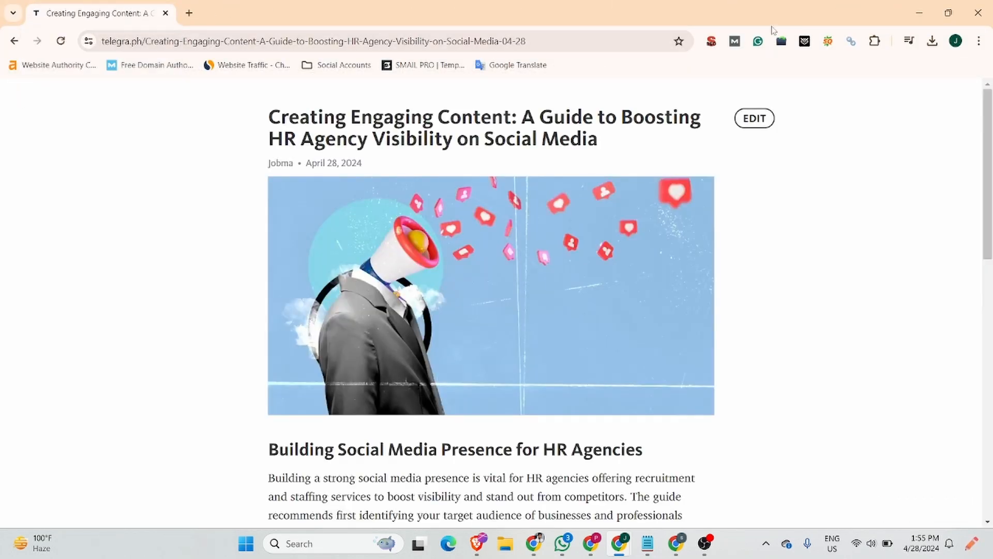
click(979, 13)
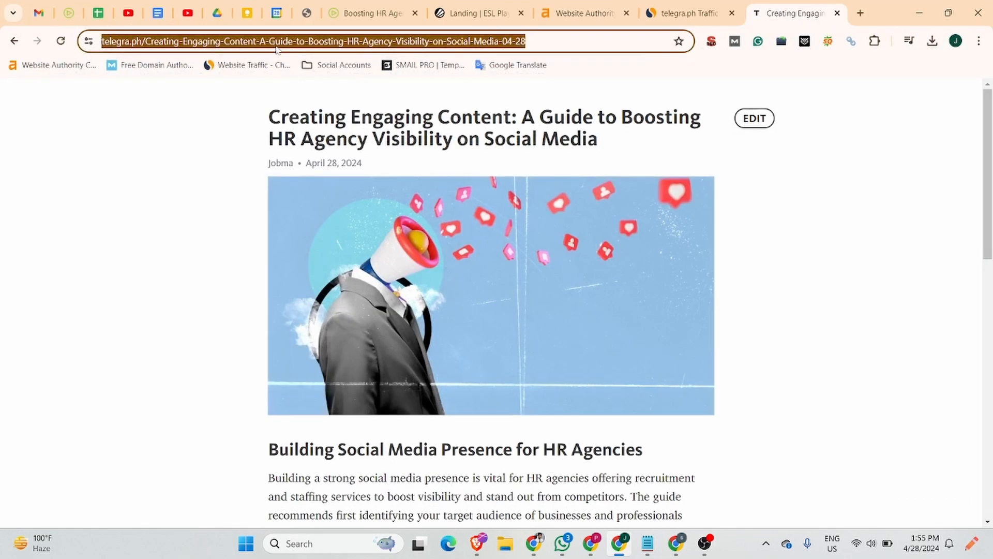
Open the published post's copied URL in a new incognito window
key(ctrl+shift+n)
text(https://telegra.ph/Creating-Engaging-Content-A-Guide-to-Boosting-HR-Agency-Visibility-on-Social-Media-04-28)
key(Return)
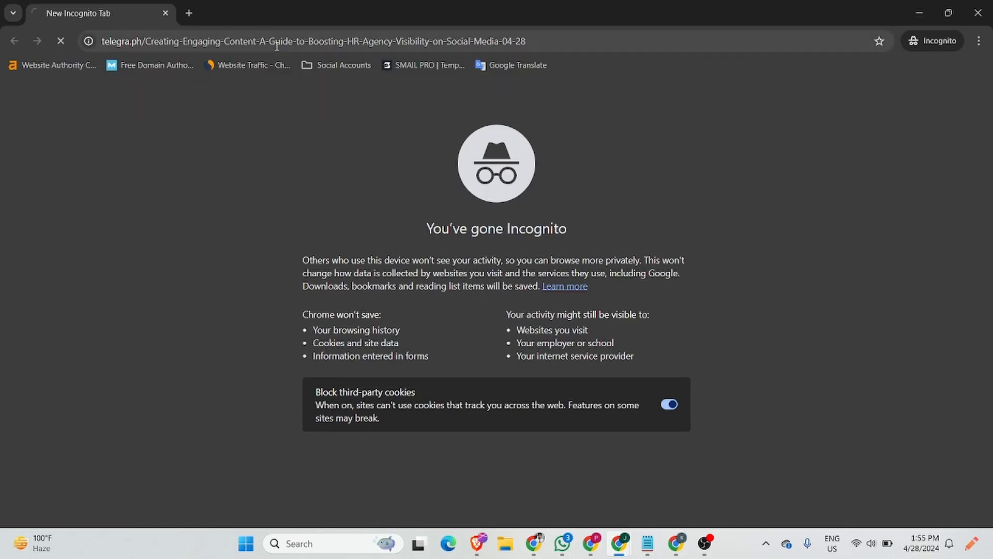
Inspect the HTML of the linked phrase "improve visibility and engagement on social media" under Key Takeaways, and close the inspector
scroll(478, 424, down, 10)
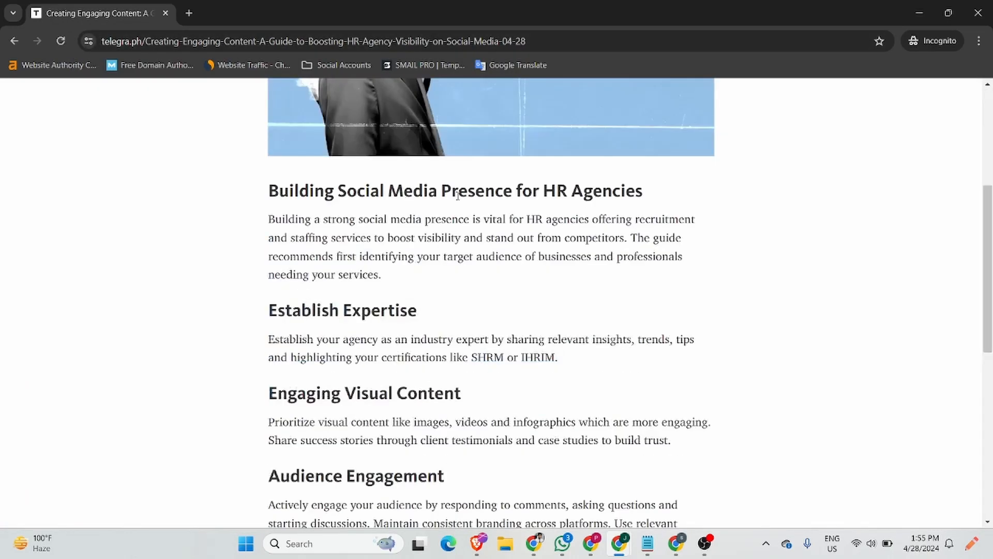
right_click(477, 451)
click(502, 439)
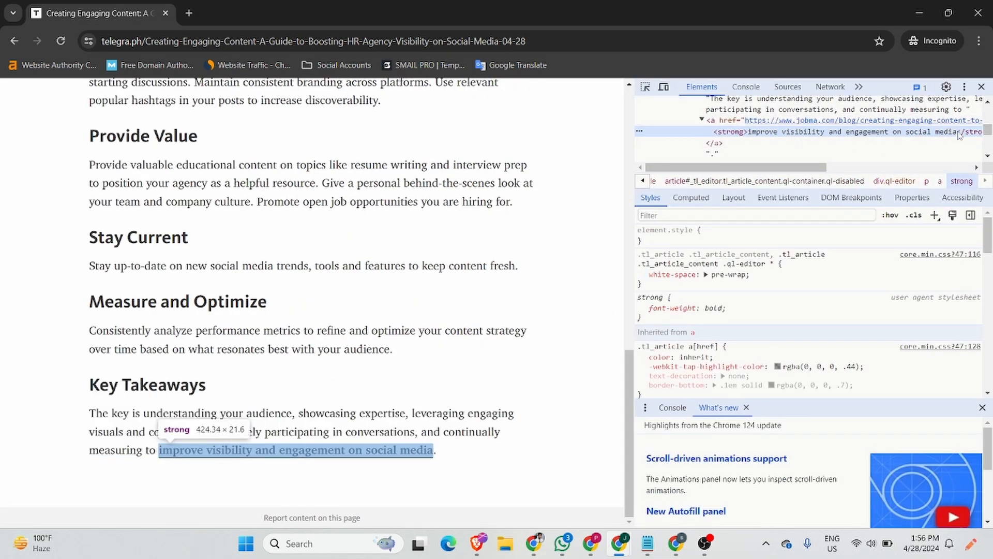
click(982, 86)
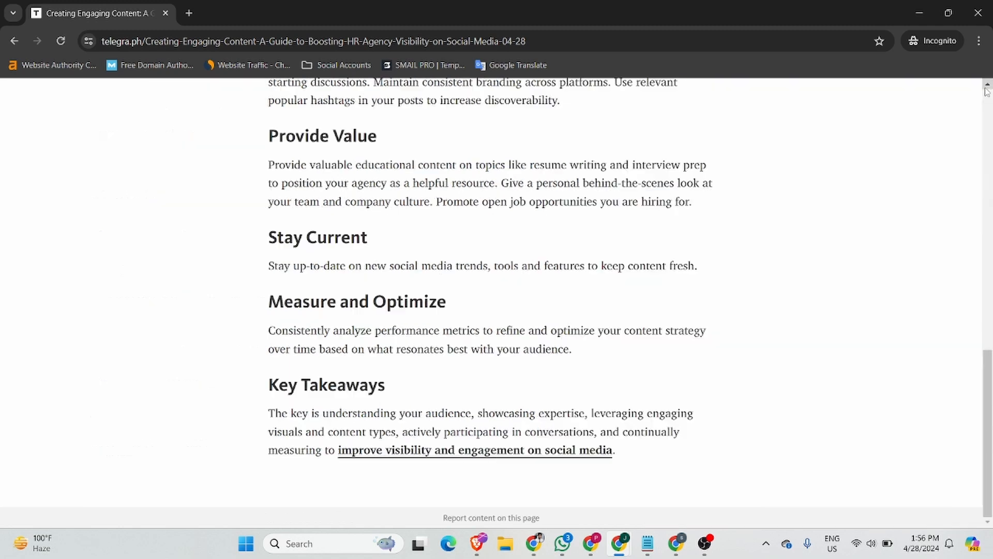
scroll(792, 297, up, 12)
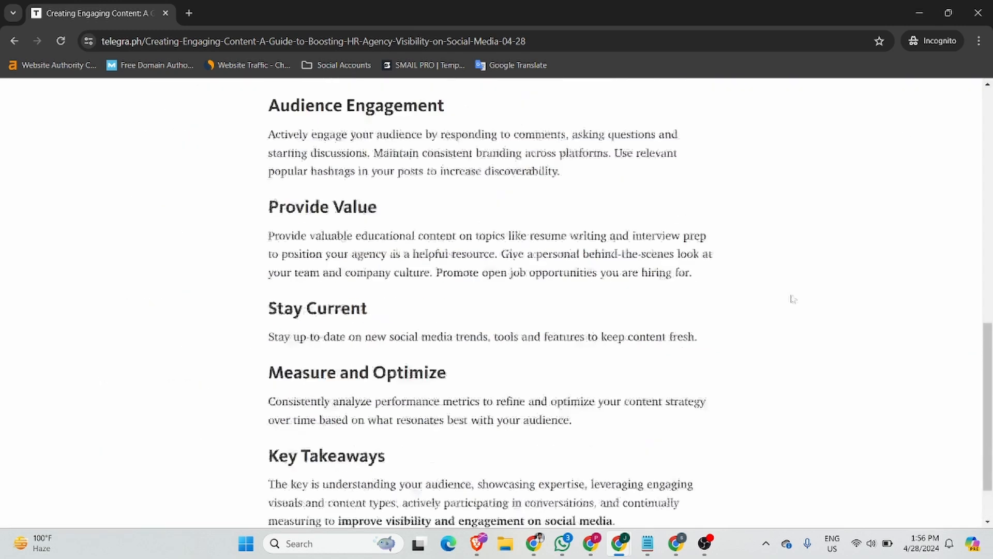